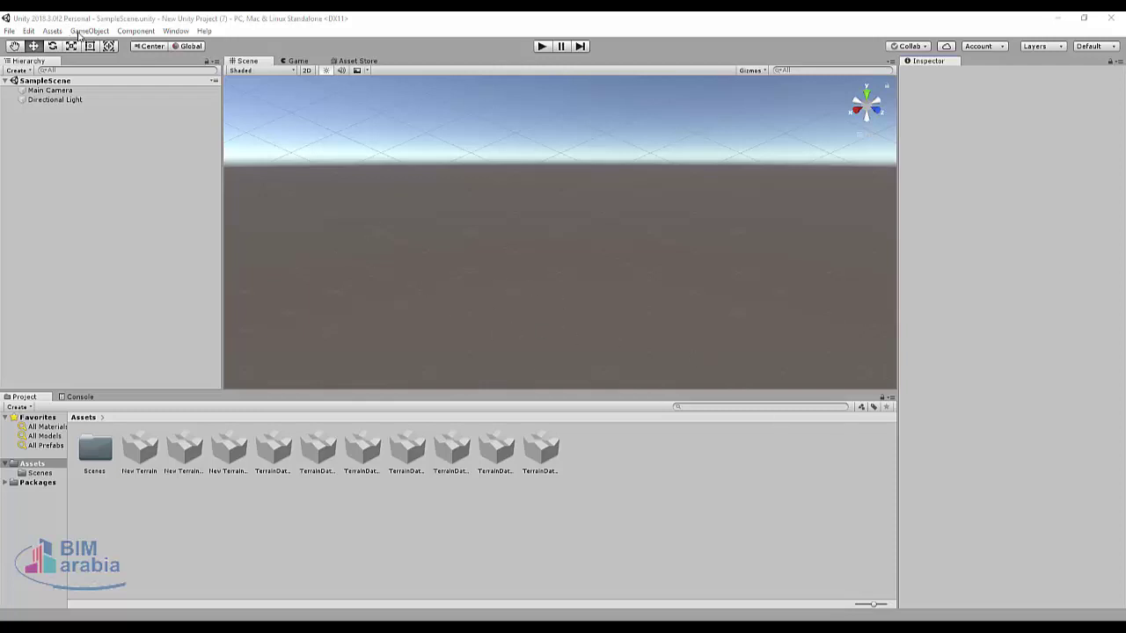
Show the 3D Object submenu under the GameObject menu.
{"action": "left_click", "coordinate": [78, 32]}
{"action": "mouse_move", "coordinate": [176, 70]}
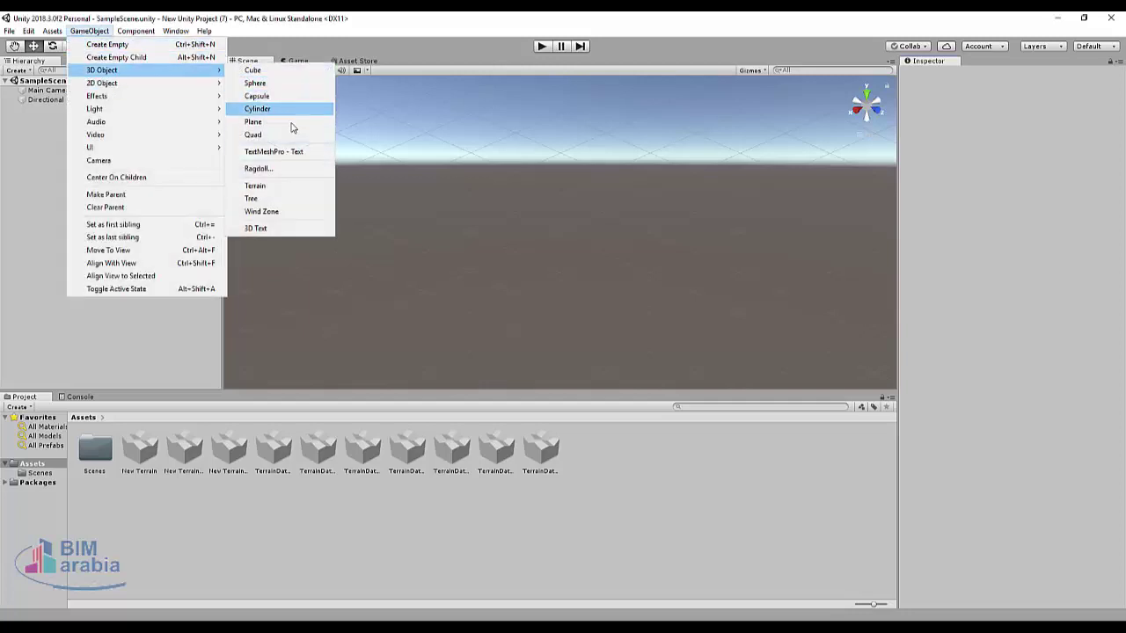
Add a Terrain at position -62.51, -19.81, -3.01 with X scale 5.53.
{"action": "left_click", "coordinate": [291, 190]}
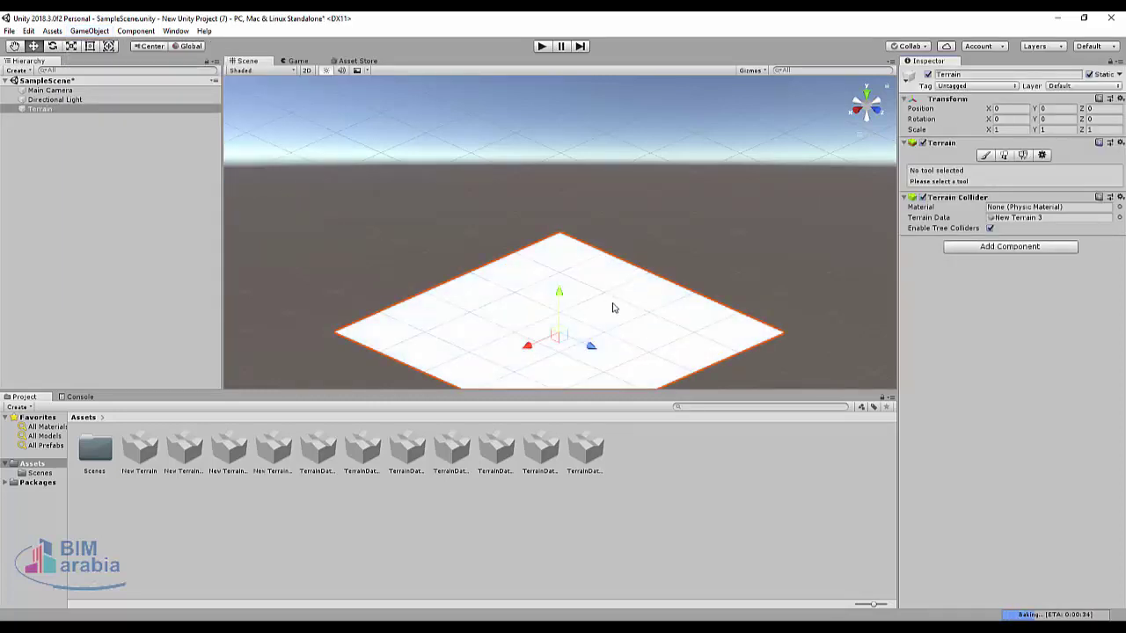
{"action": "left_click_drag", "start_coordinate": [992, 108], "coordinate": [275, 584]}
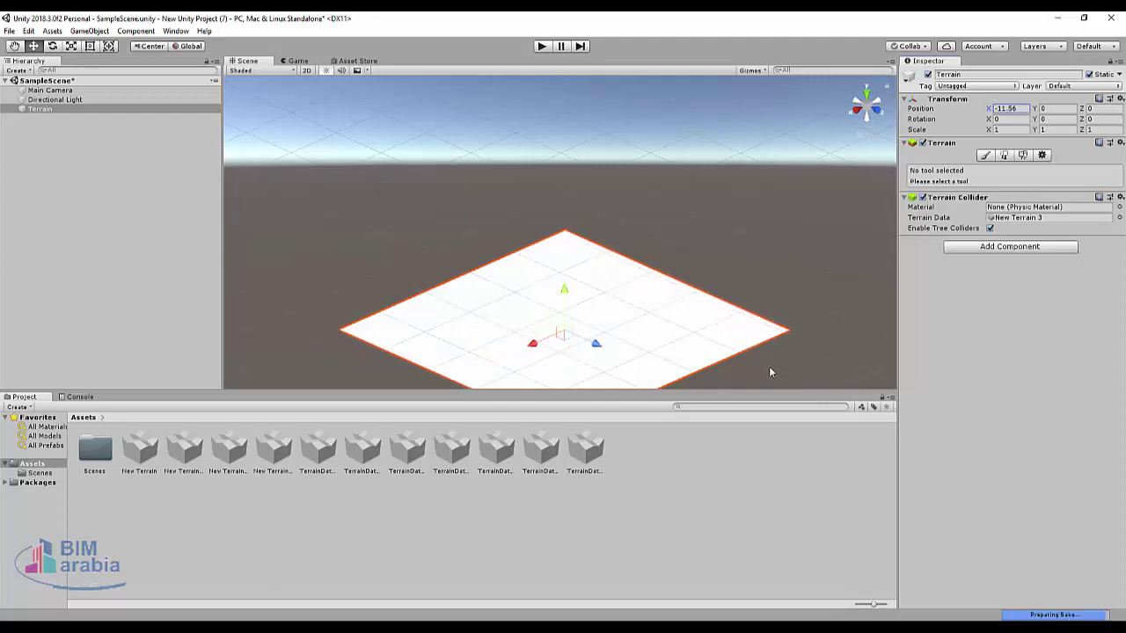
{"action": "left_click_drag", "start_coordinate": [275, 584], "coordinate": [625, 535]}
{"action": "mouse_move", "coordinate": [1036, 109]}
{"action": "left_mouse_down"}
{"action": "mouse_move", "coordinate": [967, 602]}
{"action": "mouse_move", "coordinate": [1073, 596]}
{"action": "left_mouse_up"}
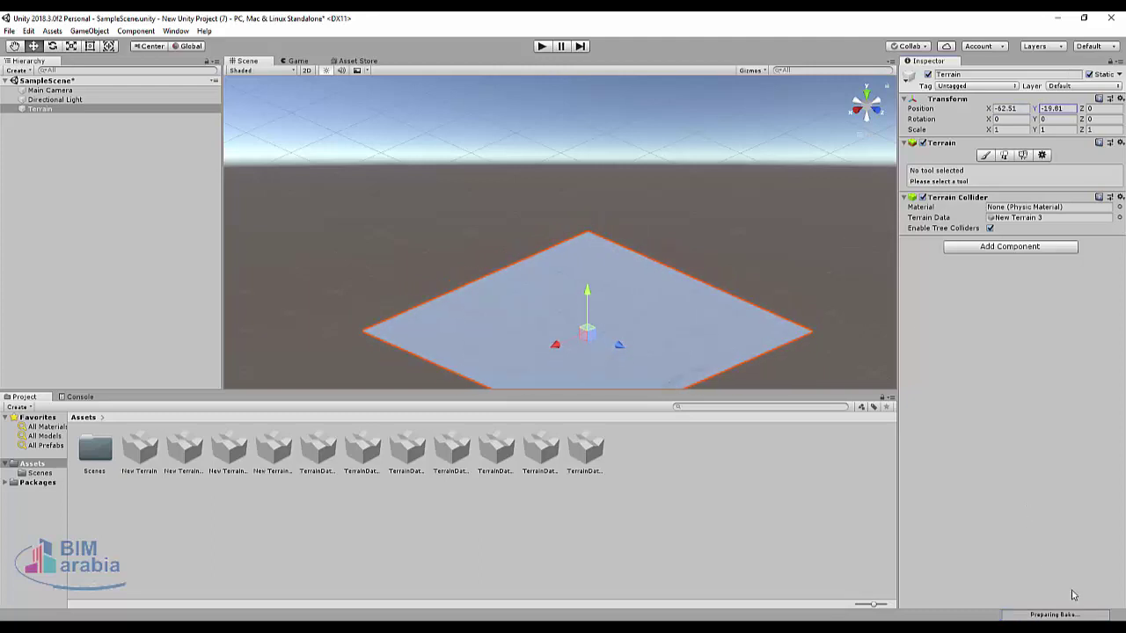
{"action": "mouse_move", "coordinate": [1083, 108]}
{"action": "left_mouse_down"}
{"action": "mouse_move", "coordinate": [985, 435]}
{"action": "mouse_move", "coordinate": [985, 188]}
{"action": "left_mouse_up"}
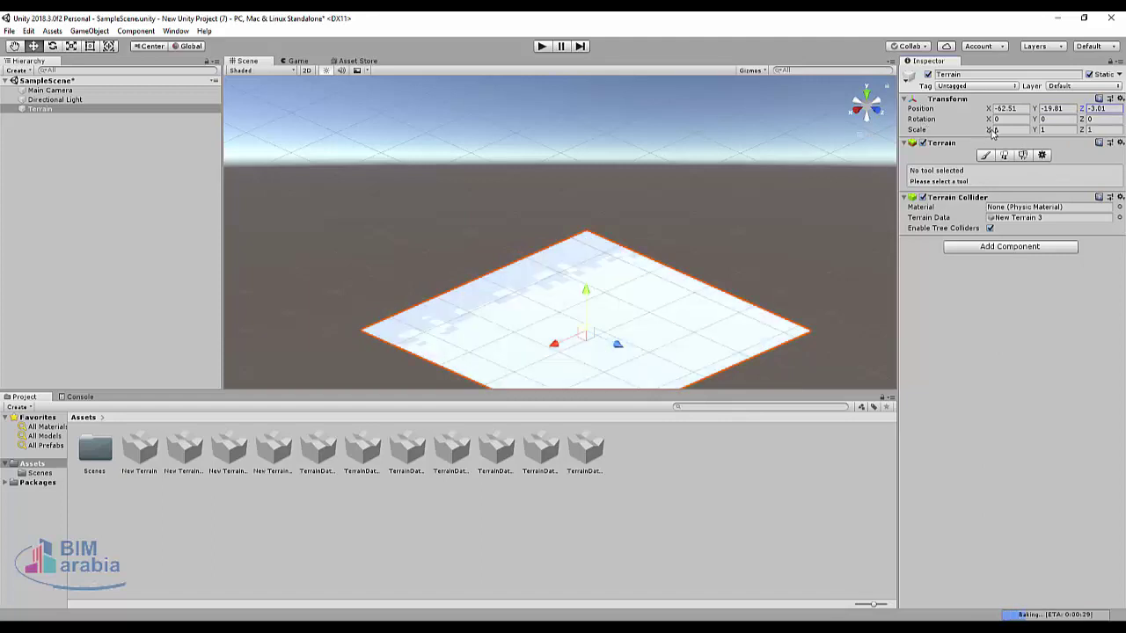
{"action": "left_click_drag", "start_coordinate": [992, 132], "coordinate": [995, 120]}
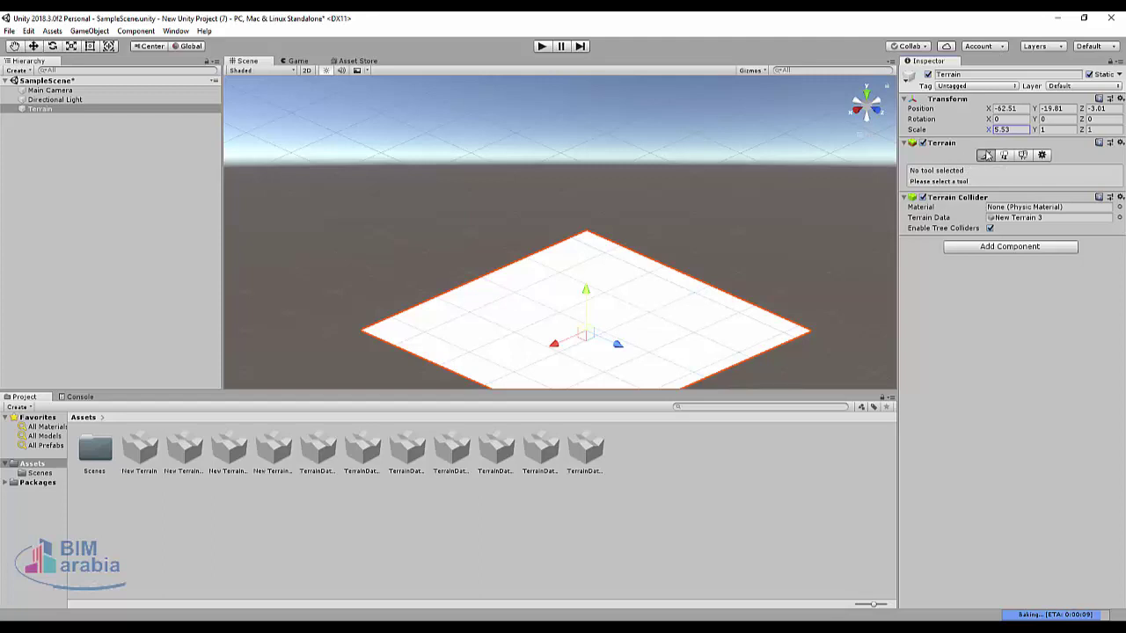
Select the Raise or Lower Terrain tool with the soft round brush.
{"action": "left_click", "coordinate": [986, 155]}
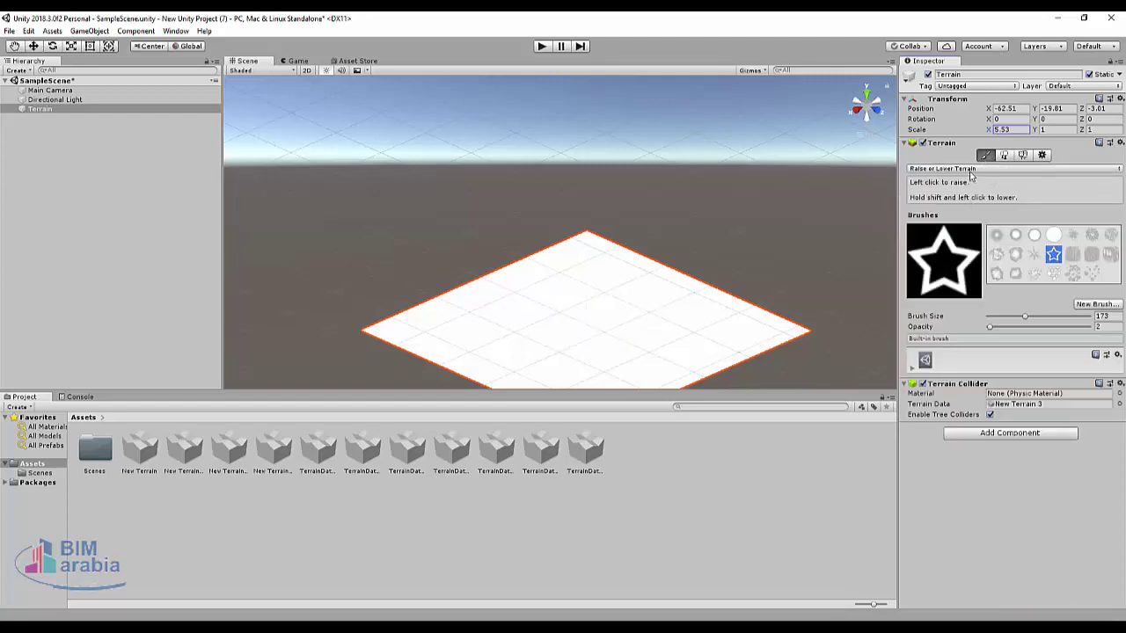
{"action": "left_click", "coordinate": [971, 169]}
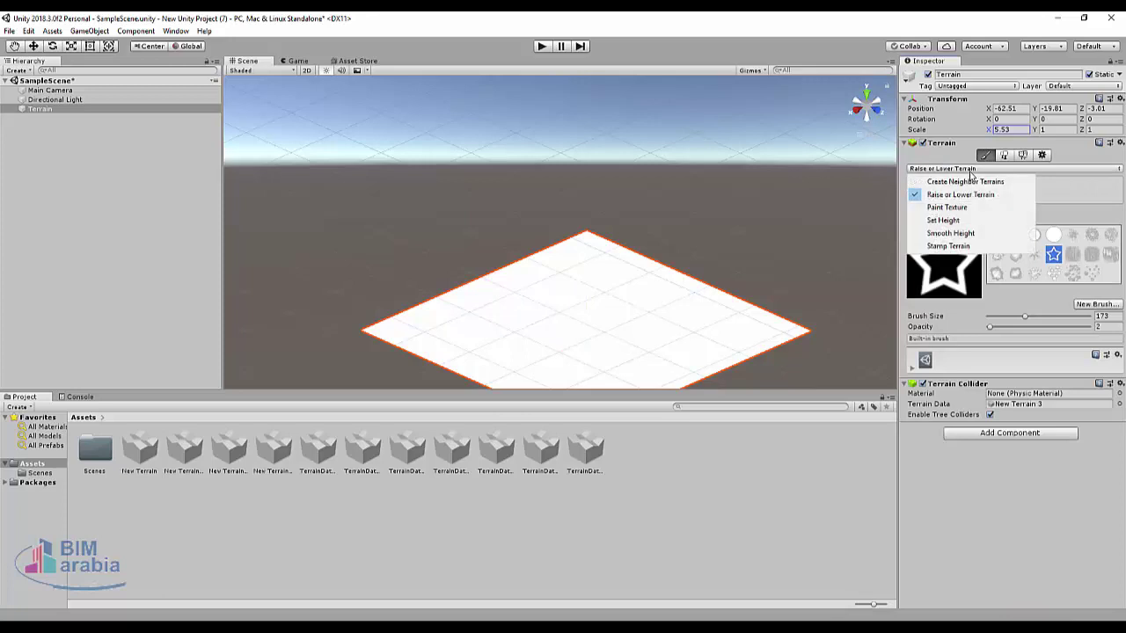
{"action": "left_click", "coordinate": [1054, 218]}
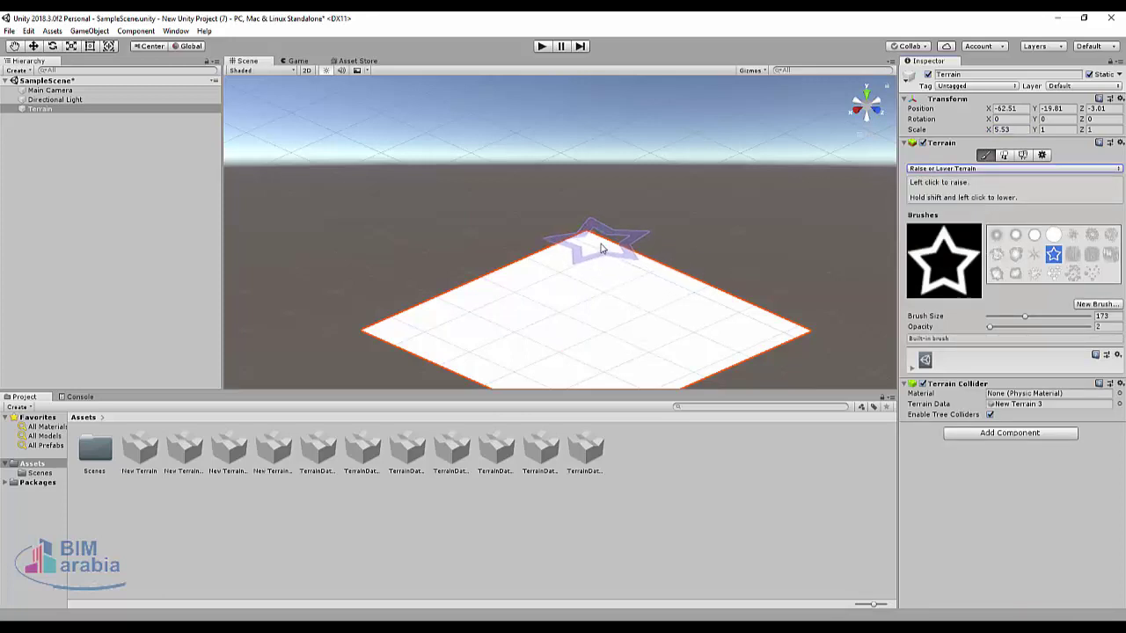
{"action": "left_click", "coordinate": [1016, 236]}
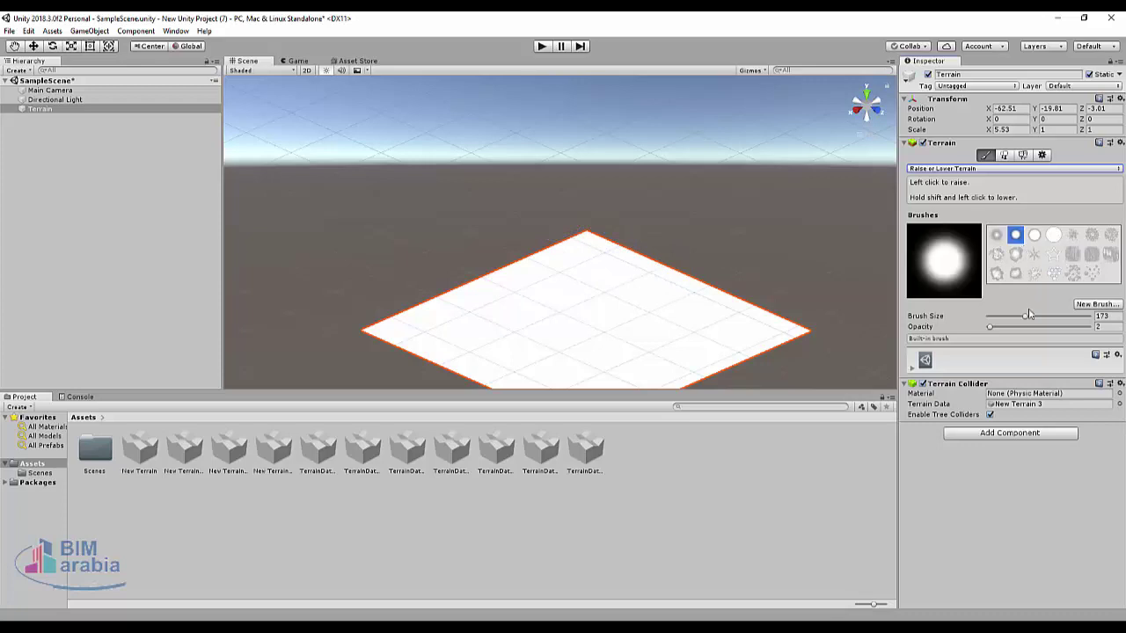
Raise a ridge of bumps across the terrain with a size-40 brush.
{"action": "left_click_drag", "start_coordinate": [1024, 319], "coordinate": [1002, 322]}
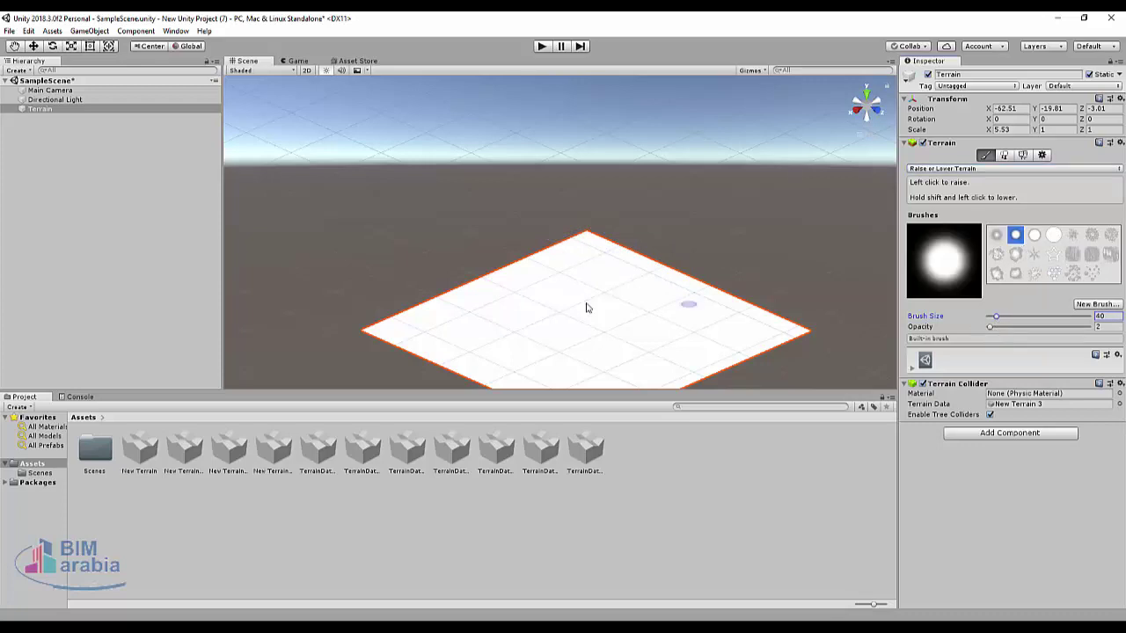
{"action": "scroll", "coordinate": [590, 290], "scroll_direction": "up", "scroll_amount": 2}
{"action": "scroll", "coordinate": [596, 275], "scroll_direction": "up", "scroll_amount": 2}
{"action": "scroll", "coordinate": [601, 271], "scroll_direction": "up", "scroll_amount": 2}
{"action": "scroll", "coordinate": [651, 256], "scroll_direction": "up", "scroll_amount": 2}
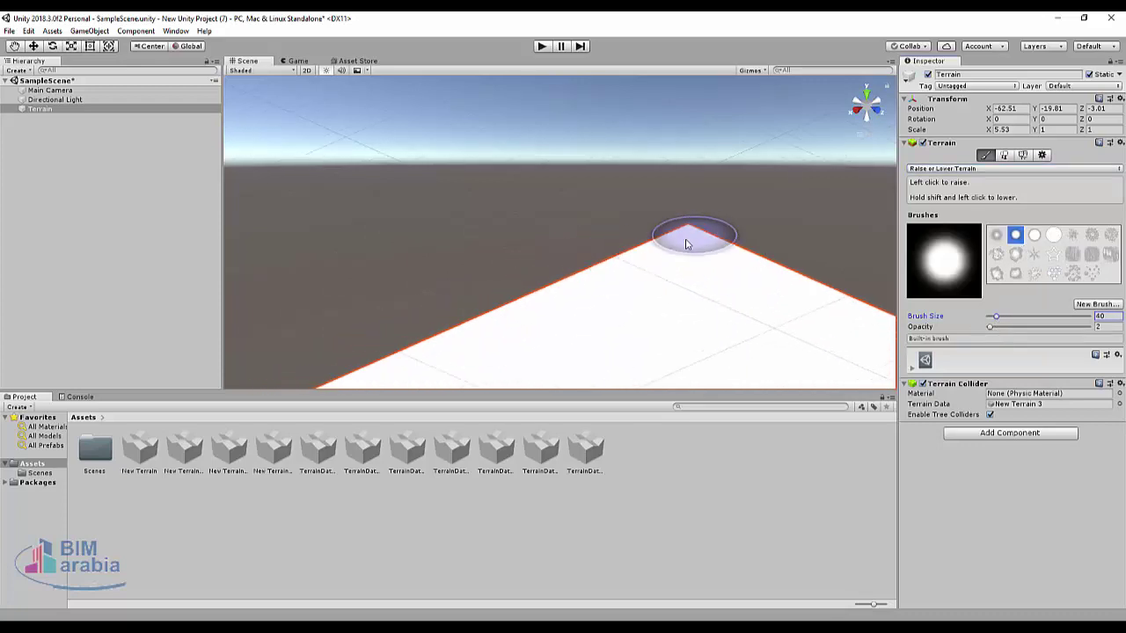
{"action": "mouse_move", "coordinate": [688, 245]}
{"action": "left_mouse_down"}
{"action": "mouse_move", "coordinate": [455, 342]}
{"action": "mouse_move", "coordinate": [644, 253]}
{"action": "mouse_move", "coordinate": [458, 329]}
{"action": "mouse_move", "coordinate": [508, 306]}
{"action": "mouse_move", "coordinate": [532, 264]}
{"action": "left_mouse_up"}
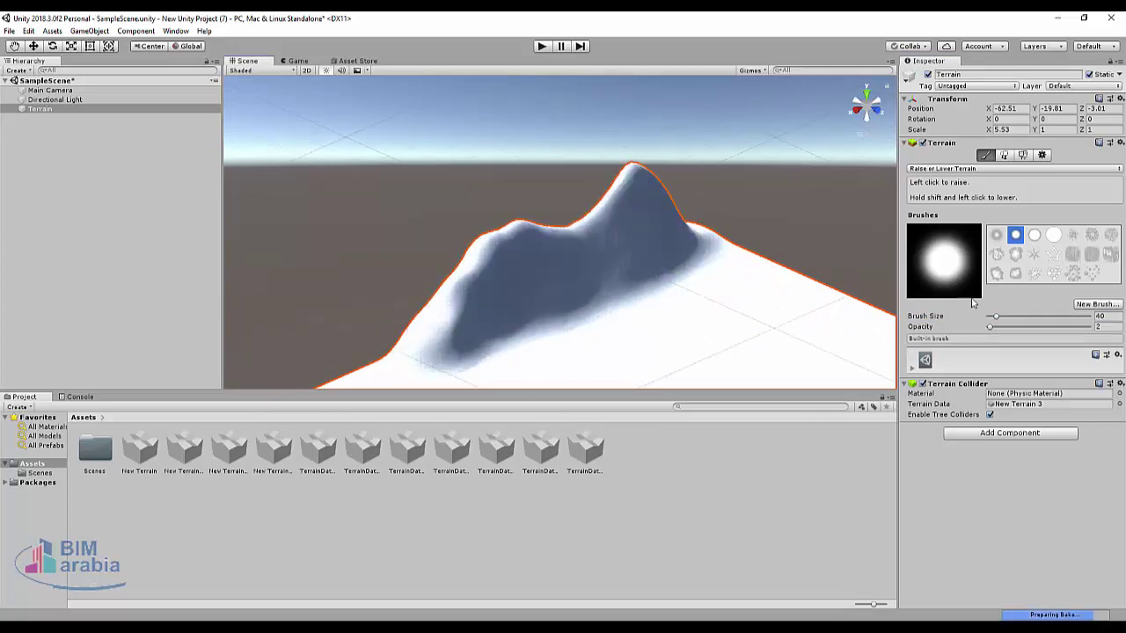
Shrink the brush to size 26 and paint more bumps and a tall peak.
{"action": "left_click_drag", "start_coordinate": [996, 319], "coordinate": [992, 317]}
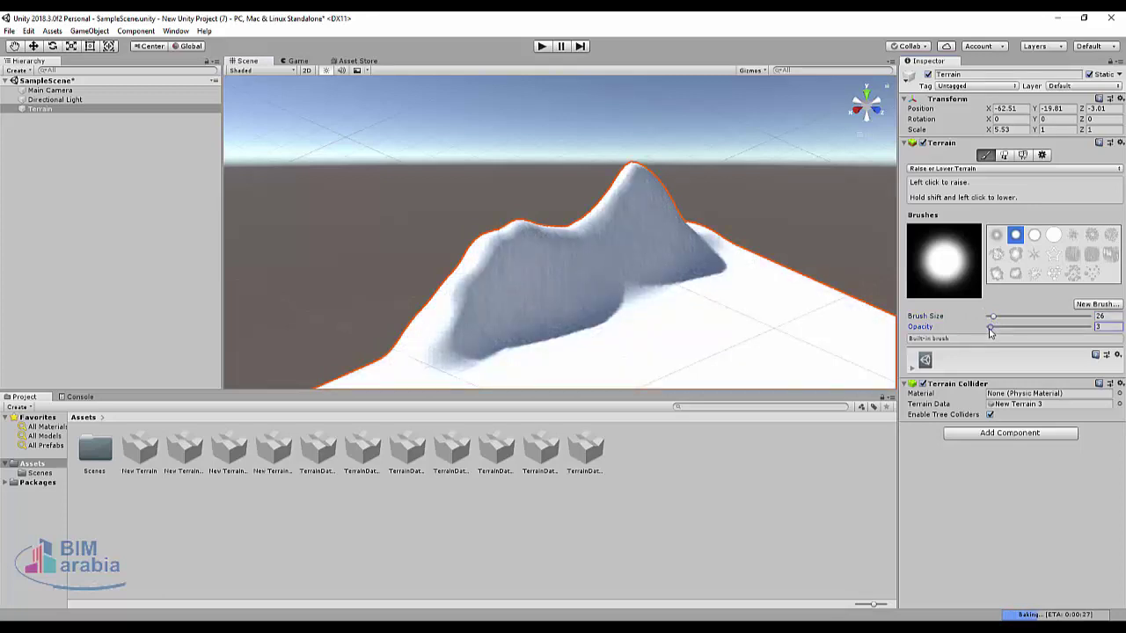
{"action": "mouse_move", "coordinate": [659, 307]}
{"action": "left_mouse_down"}
{"action": "mouse_move", "coordinate": [754, 312]}
{"action": "mouse_move", "coordinate": [748, 290]}
{"action": "mouse_move", "coordinate": [778, 287]}
{"action": "mouse_move", "coordinate": [774, 307]}
{"action": "mouse_move", "coordinate": [818, 290]}
{"action": "mouse_move", "coordinate": [835, 299]}
{"action": "mouse_move", "coordinate": [730, 271]}
{"action": "left_mouse_up"}
{"action": "scroll", "coordinate": [730, 271], "scroll_direction": "down", "scroll_amount": 5}
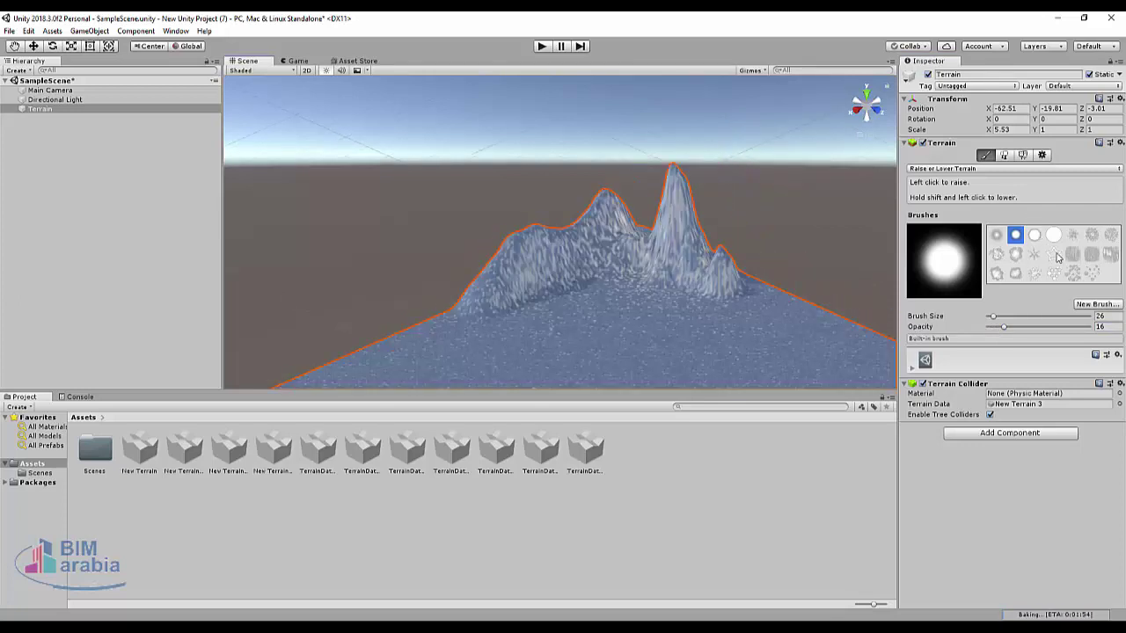
Switch to the star-shaped brush for small spiky bumps.
{"action": "left_click", "coordinate": [1035, 254]}
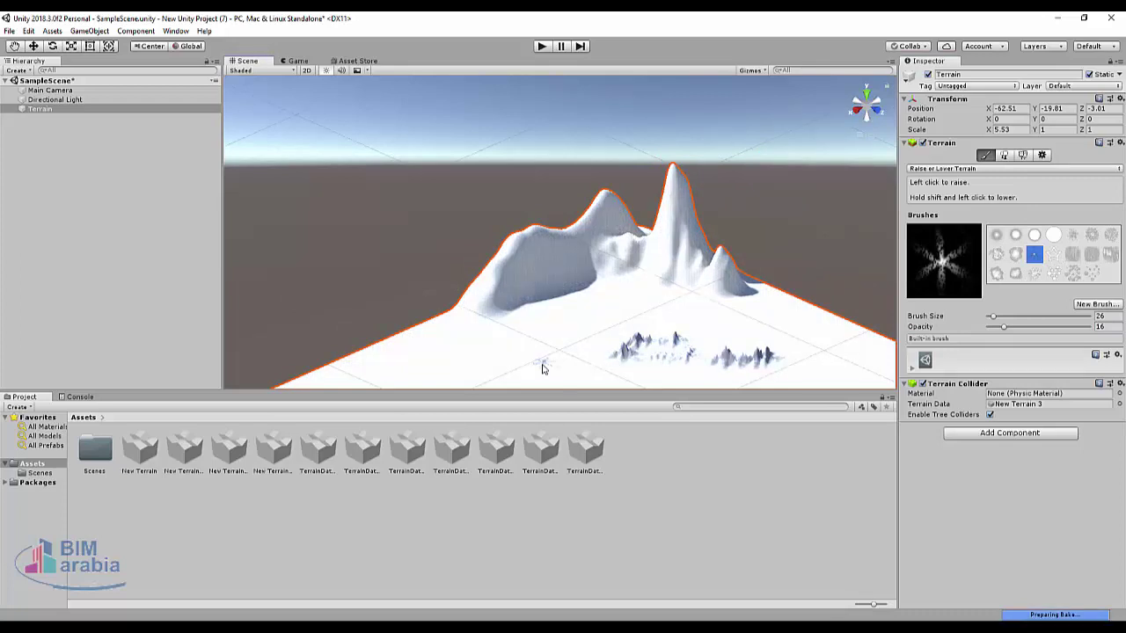
{"action": "scroll", "coordinate": [542, 368], "scroll_direction": "up", "scroll_amount": 2}
{"action": "scroll", "coordinate": [544, 370], "scroll_direction": "up", "scroll_amount": 2}
{"action": "scroll", "coordinate": [563, 348], "scroll_direction": "up", "scroll_amount": 3}
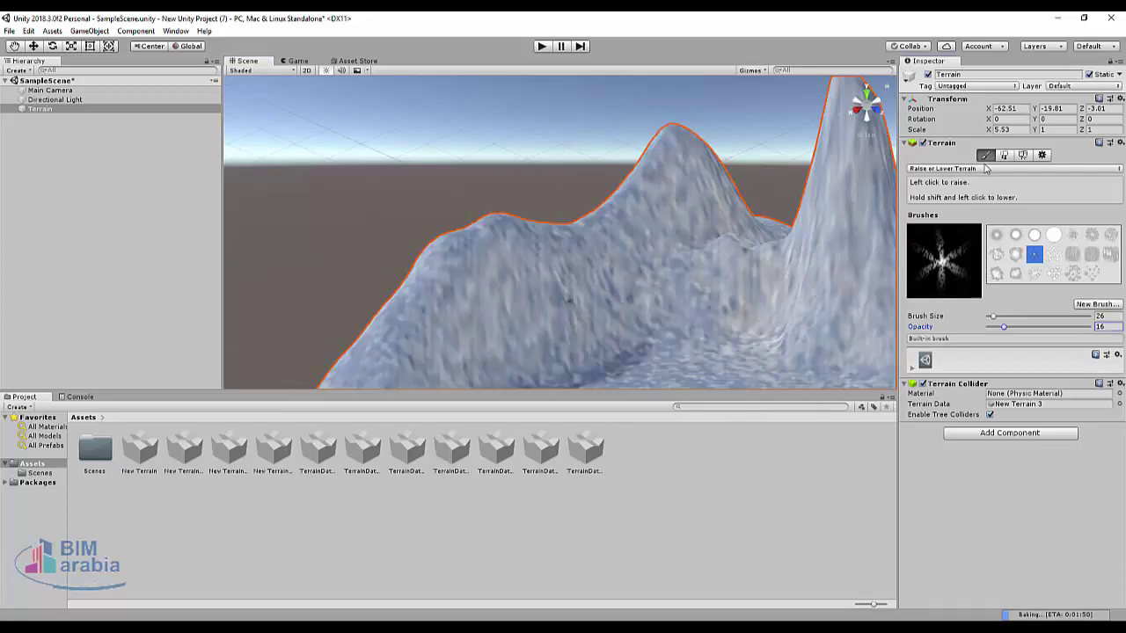
Add three neighbouring terrain tiles around the sculpted terrain with Create Neighbor Terrains.
{"action": "left_click", "coordinate": [943, 169]}
{"action": "left_click", "coordinate": [948, 178]}
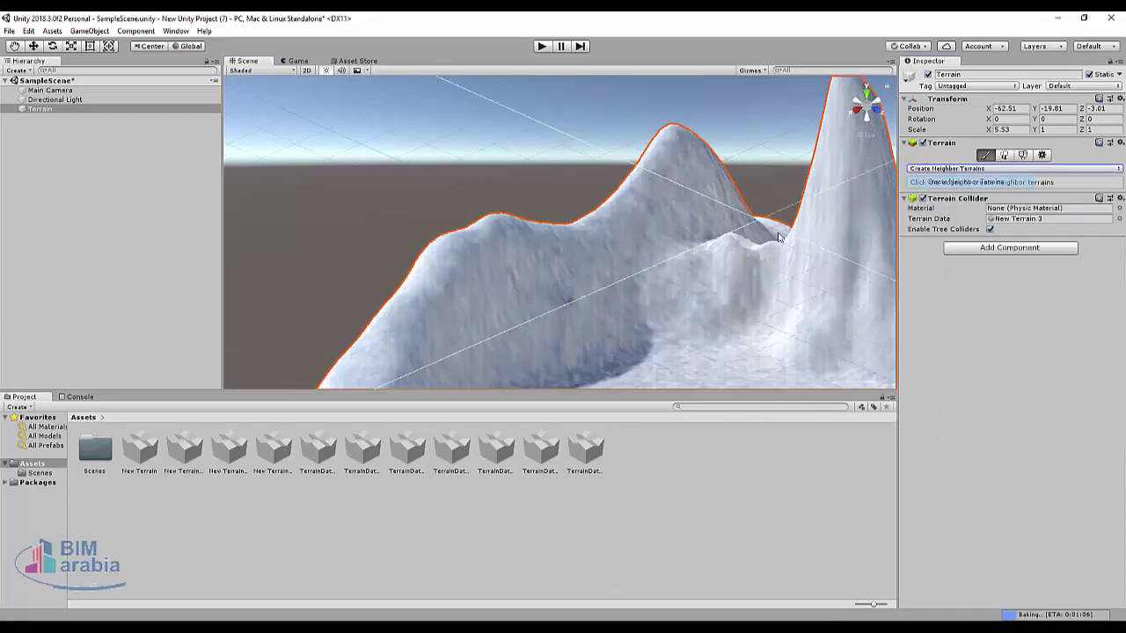
{"action": "scroll", "coordinate": [422, 338], "scroll_direction": "down", "scroll_amount": 3}
{"action": "scroll", "coordinate": [428, 326], "scroll_direction": "down", "scroll_amount": 2}
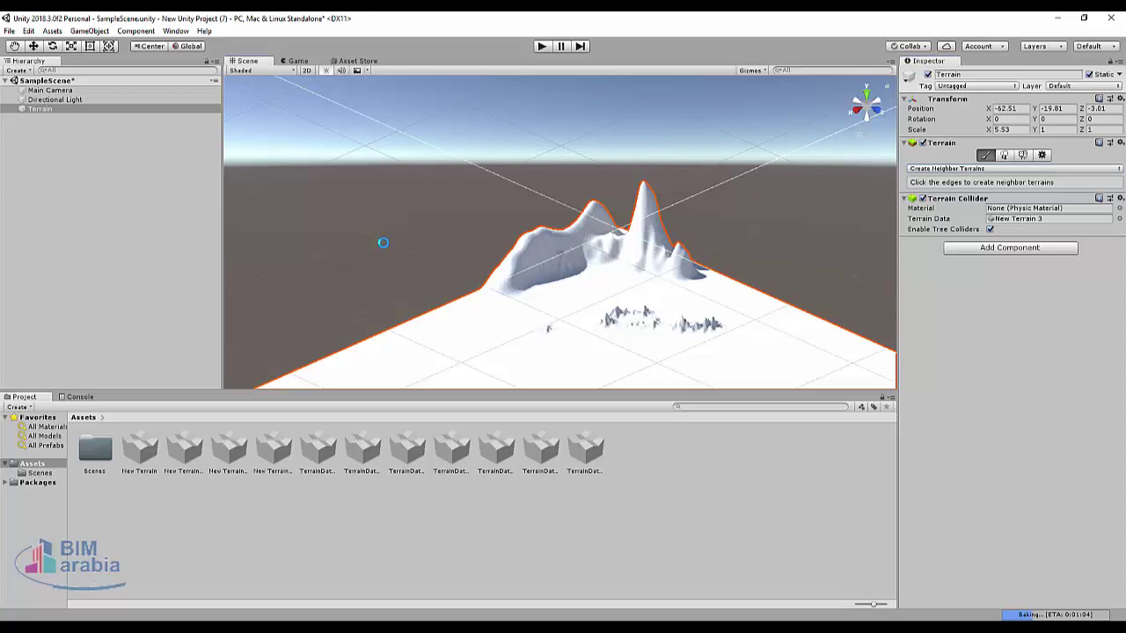
{"action": "left_click", "coordinate": [383, 242]}
{"action": "scroll", "coordinate": [388, 255], "scroll_direction": "down", "scroll_amount": 3}
{"action": "left_click", "coordinate": [747, 246]}
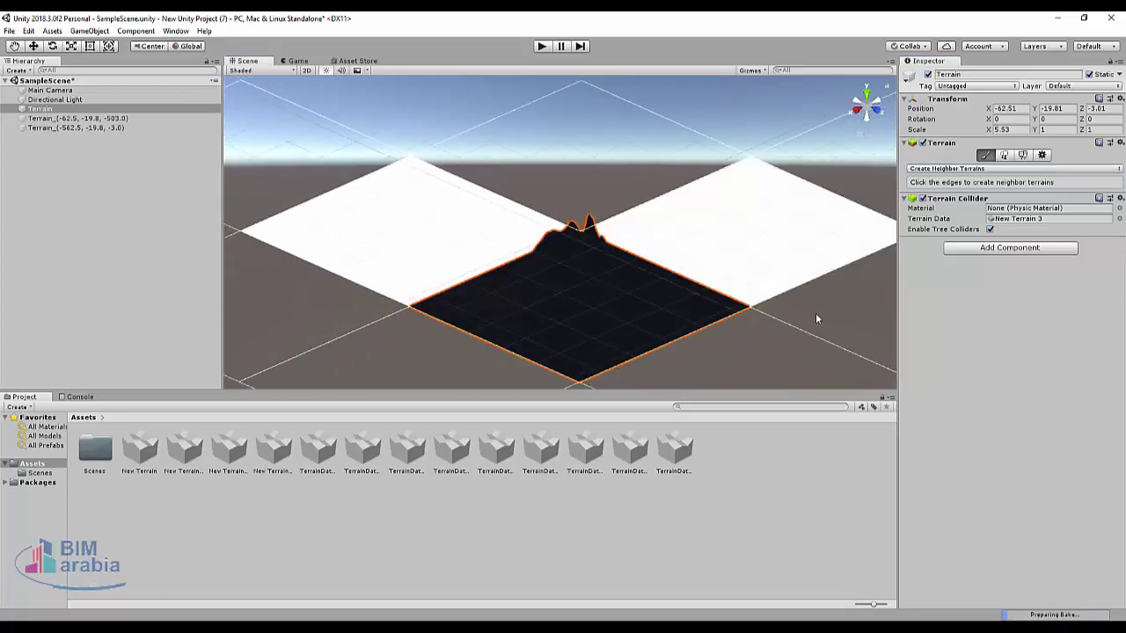
{"action": "left_click", "coordinate": [814, 316]}
{"action": "scroll", "coordinate": [652, 294], "scroll_direction": "up", "scroll_amount": 2}
{"action": "scroll", "coordinate": [596, 238], "scroll_direction": "up", "scroll_amount": 2}
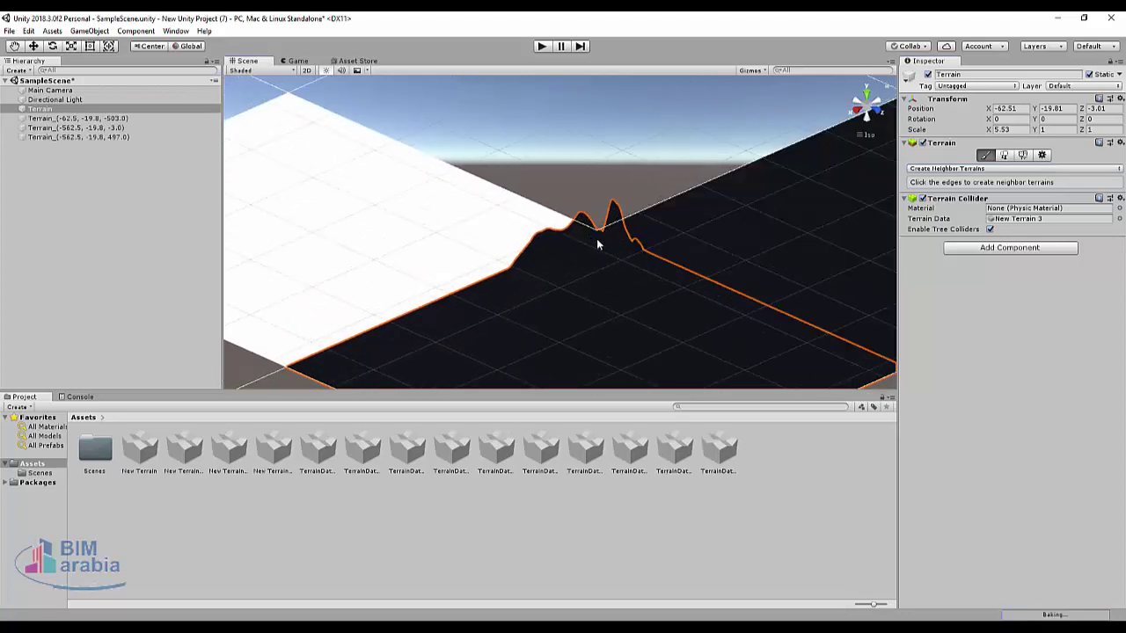
{"action": "scroll", "coordinate": [596, 238], "scroll_direction": "up", "scroll_amount": 3}
Return to Raise or Lower Terrain and reselect the original centre terrain.
{"action": "left_click", "coordinate": [390, 265]}
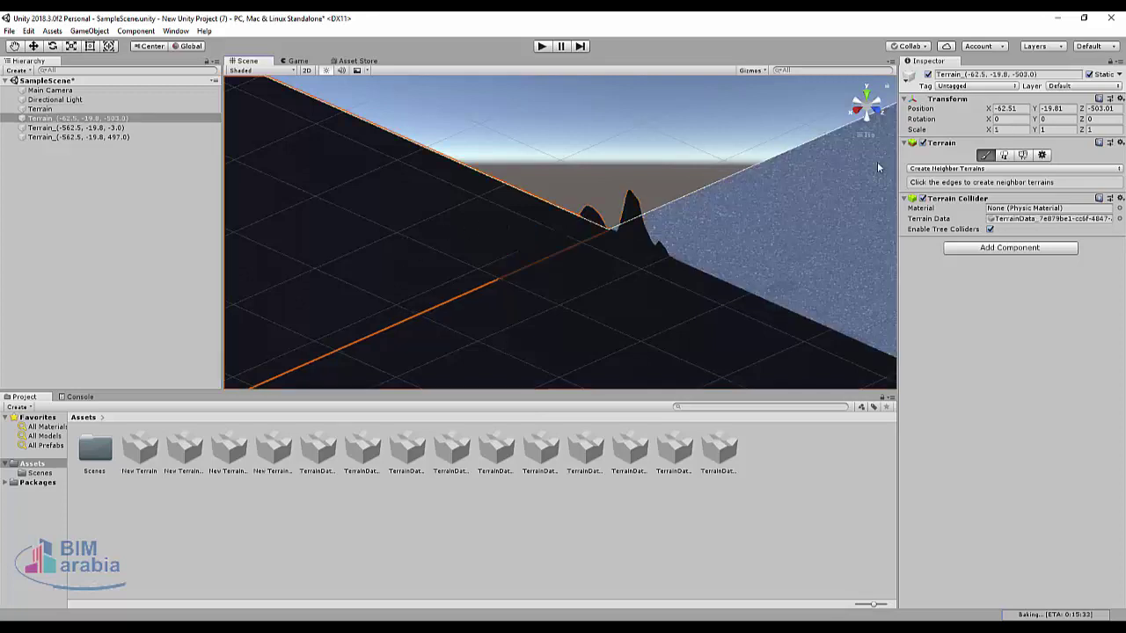
{"action": "left_click", "coordinate": [1003, 171]}
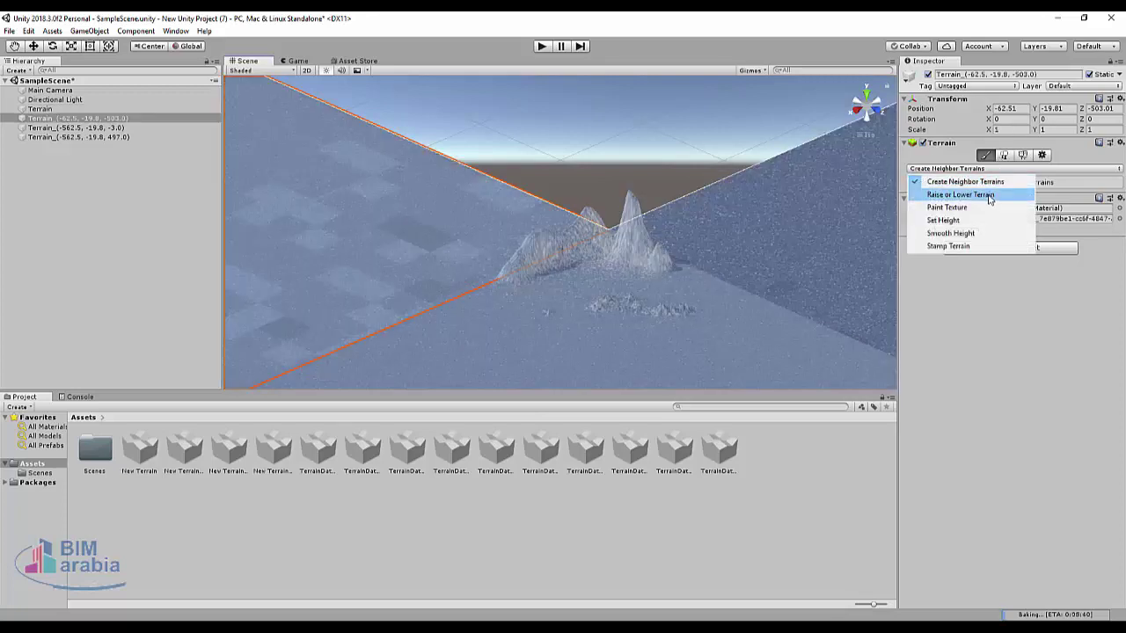
{"action": "left_click", "coordinate": [984, 197]}
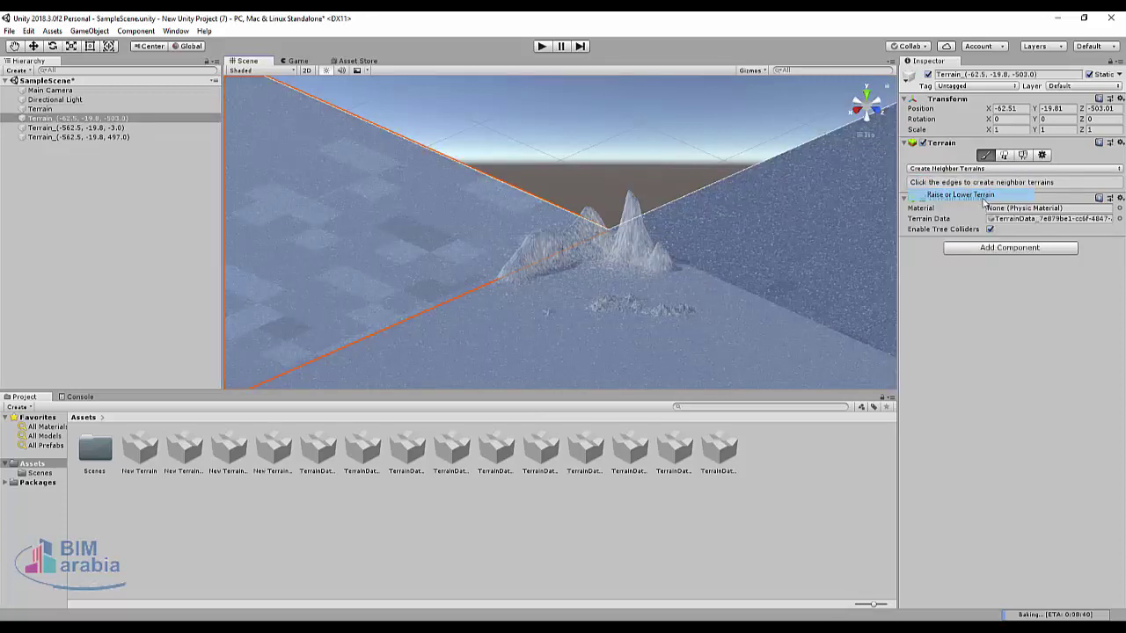
{"action": "left_click", "coordinate": [796, 345]}
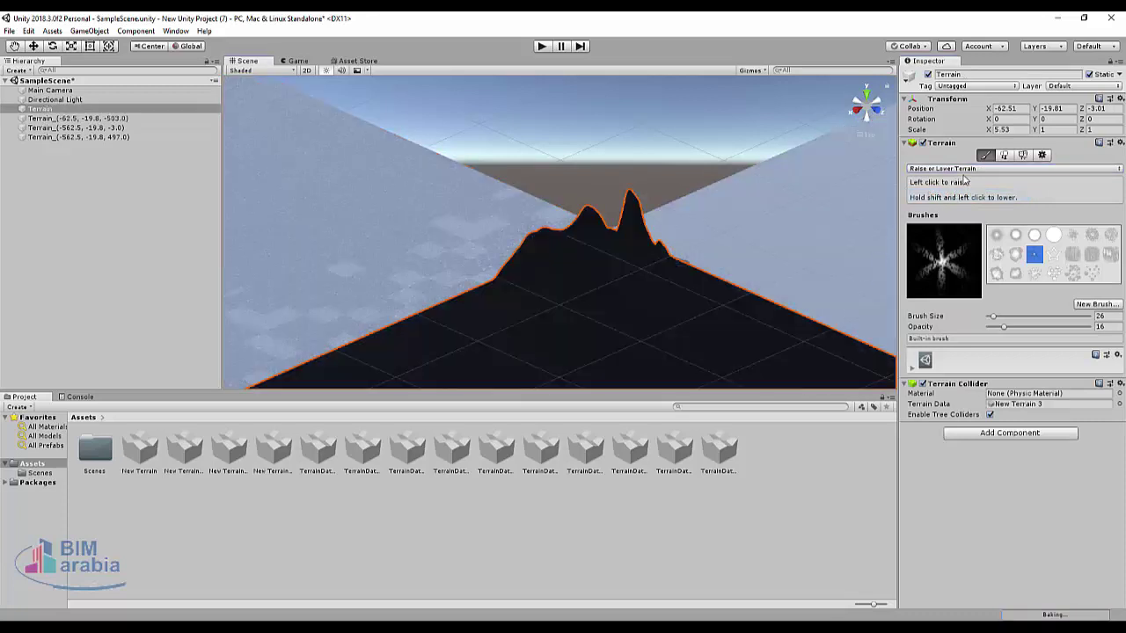
Flatten the left hill using Set Height at height 10 with a hard round brush.
{"action": "left_click", "coordinate": [1003, 168]}
{"action": "left_click", "coordinate": [946, 218]}
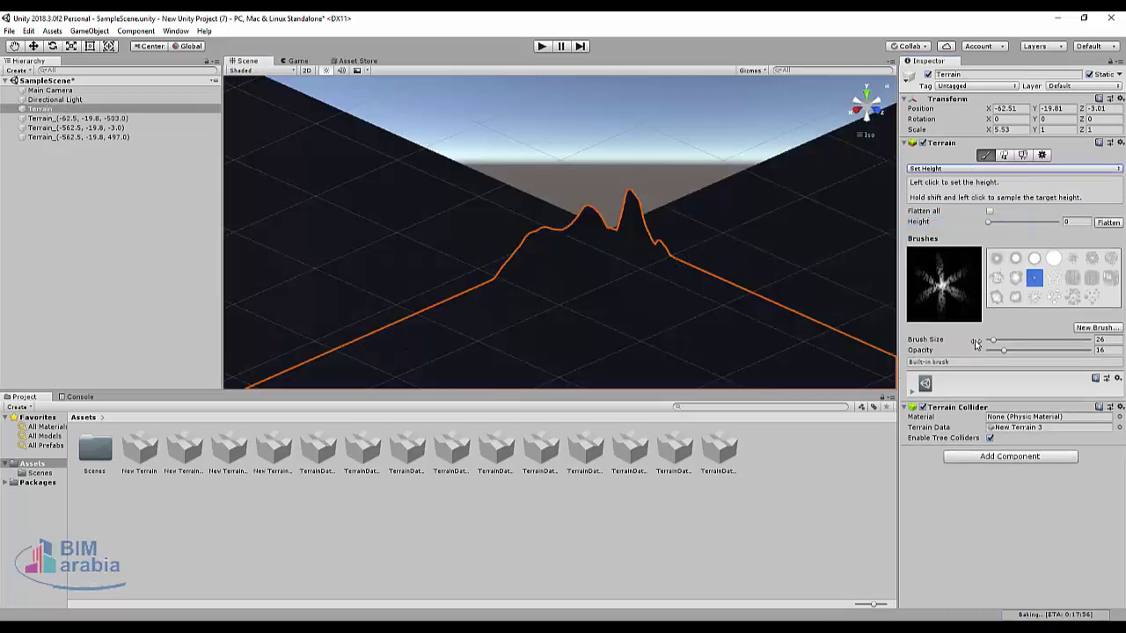
{"action": "left_click", "coordinate": [990, 224]}
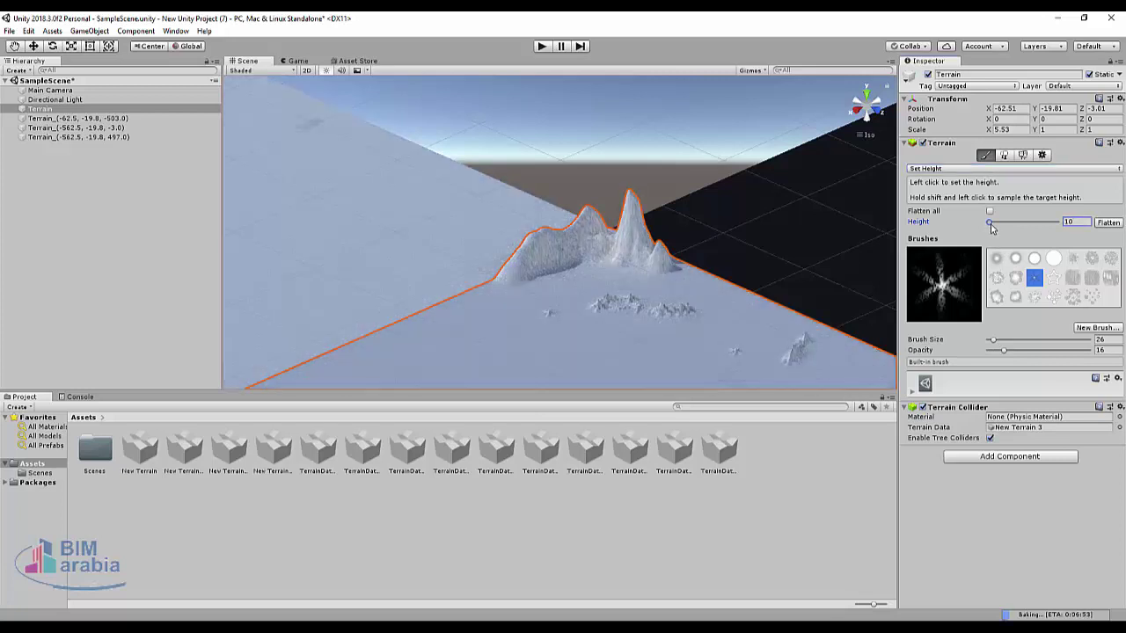
{"action": "left_click", "coordinate": [1054, 259]}
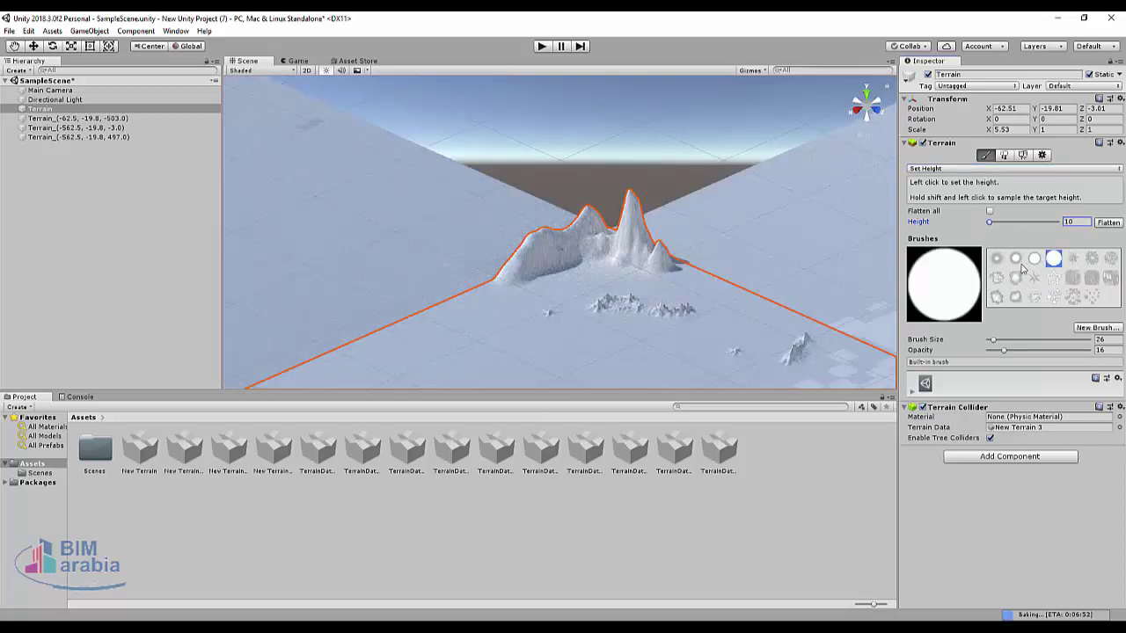
{"action": "left_click", "coordinate": [595, 260]}
{"action": "mouse_move", "coordinate": [567, 251]}
{"action": "left_mouse_down"}
{"action": "mouse_move", "coordinate": [547, 236]}
{"action": "mouse_move", "coordinate": [509, 259]}
{"action": "left_mouse_up"}
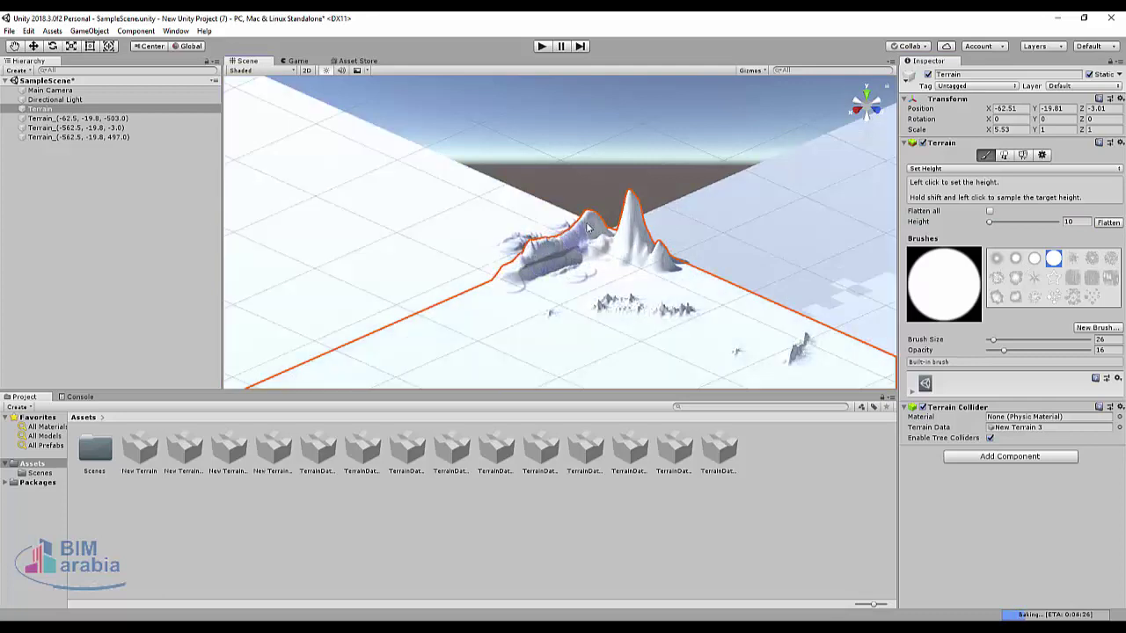
{"action": "mouse_move", "coordinate": [589, 227]}
{"action": "left_mouse_down"}
{"action": "mouse_move", "coordinate": [531, 251]}
{"action": "mouse_move", "coordinate": [557, 247]}
{"action": "mouse_move", "coordinate": [545, 269]}
{"action": "left_mouse_up"}
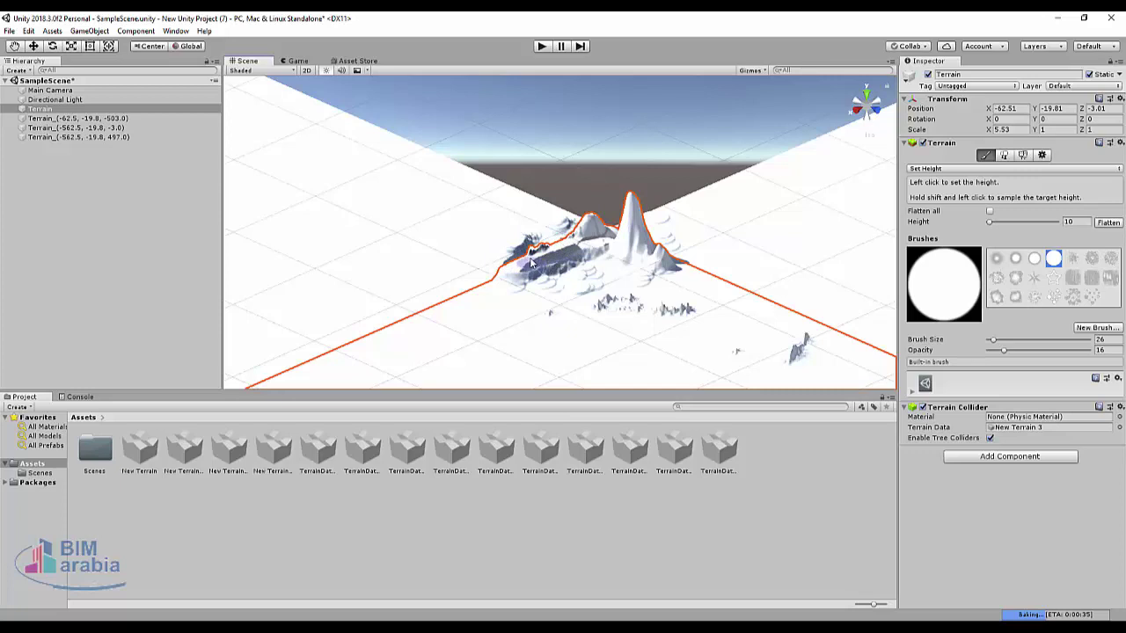
Flatten the neighbouring terrain tile into a level plateau at height 10.
{"action": "scroll", "coordinate": [528, 266], "scroll_direction": "up", "scroll_amount": 2}
{"action": "scroll", "coordinate": [519, 268], "scroll_direction": "up", "scroll_amount": 2}
{"action": "scroll", "coordinate": [501, 271], "scroll_direction": "up", "scroll_amount": 4}
{"action": "scroll", "coordinate": [467, 275], "scroll_direction": "up", "scroll_amount": 3}
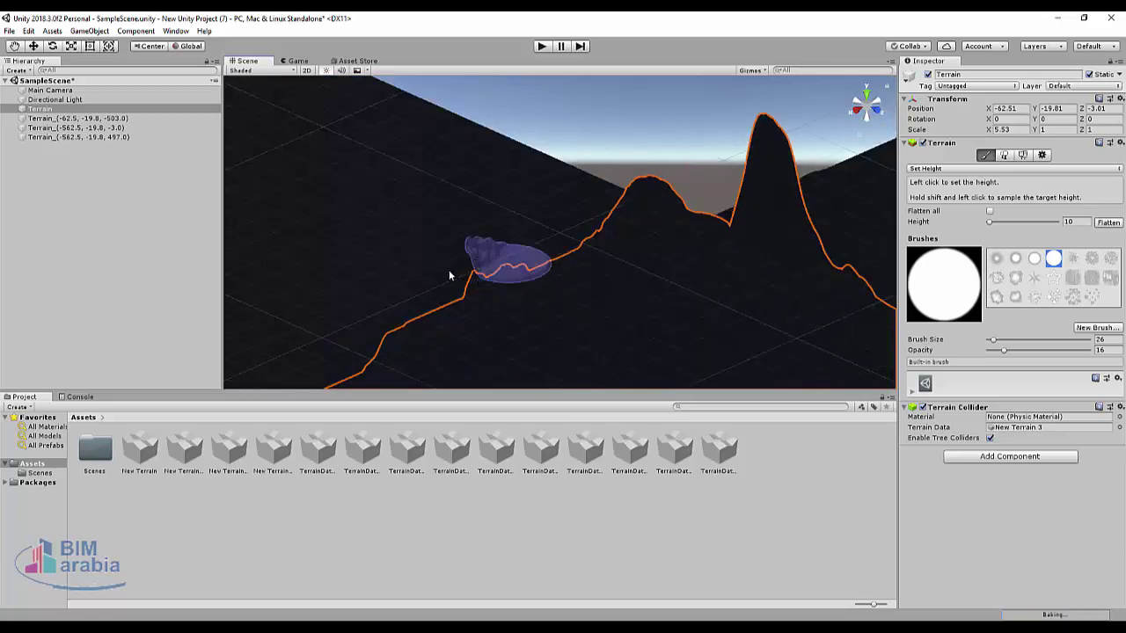
{"action": "left_click", "coordinate": [637, 210]}
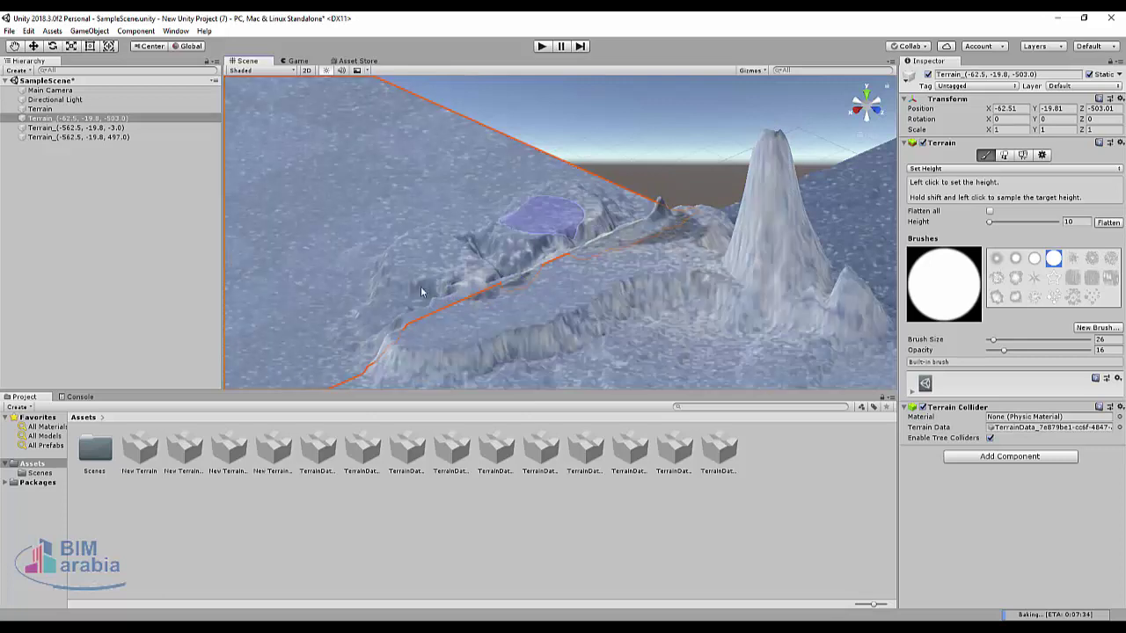
{"action": "mouse_move", "coordinate": [422, 293]}
{"action": "left_mouse_down"}
{"action": "mouse_move", "coordinate": [450, 268]}
{"action": "mouse_move", "coordinate": [482, 287]}
{"action": "mouse_move", "coordinate": [580, 278]}
{"action": "left_mouse_up"}
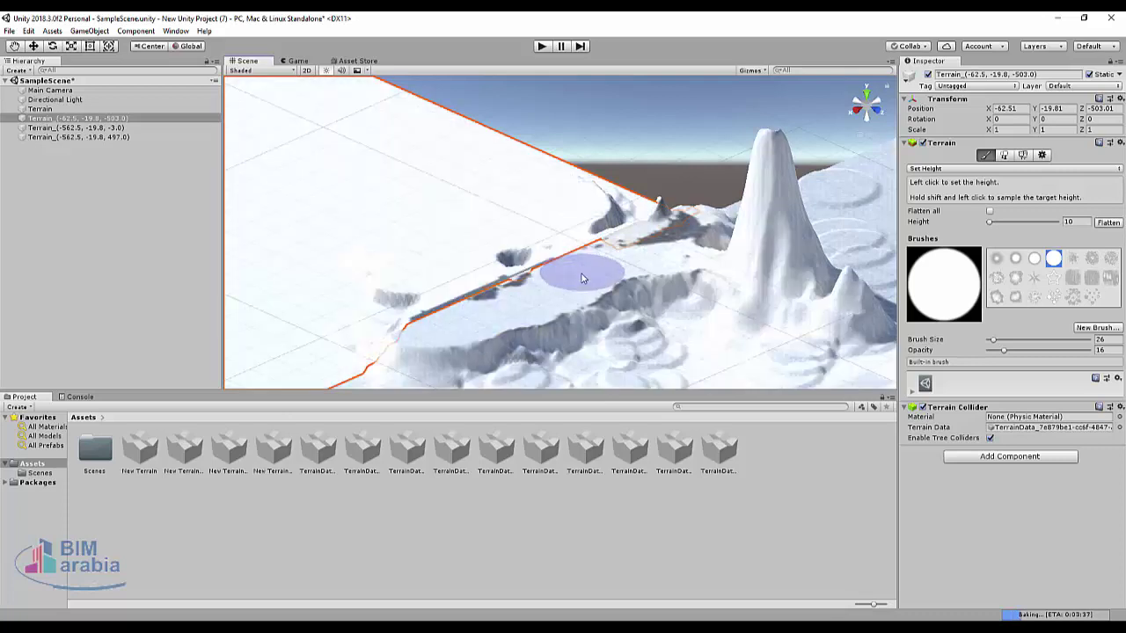
{"action": "left_click", "coordinate": [990, 212]}
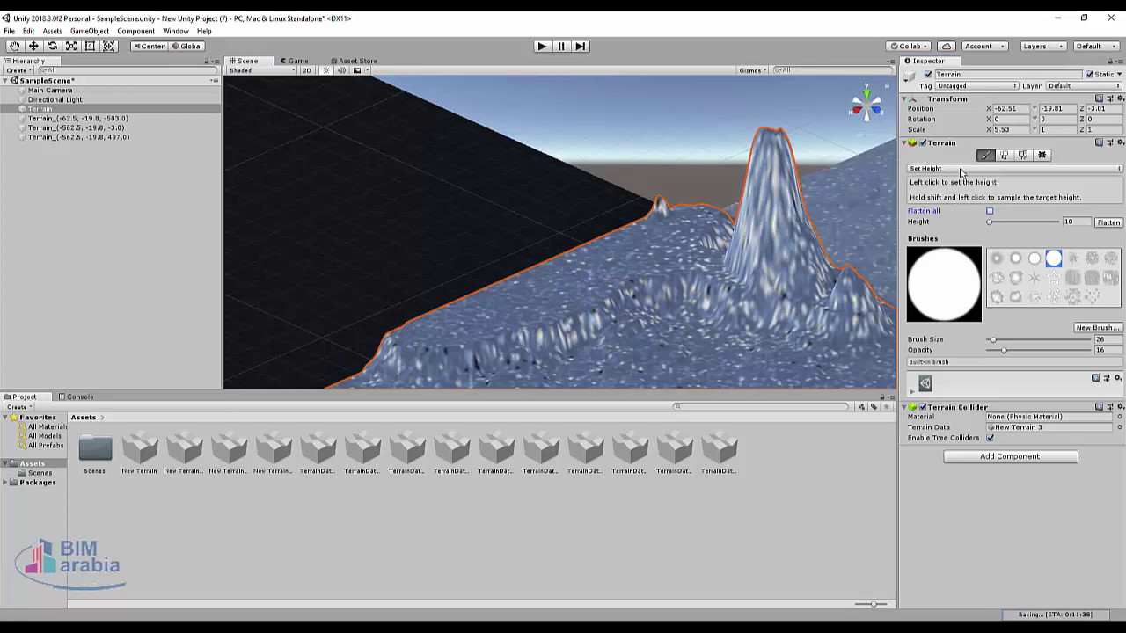
With Smooth Height, soften the plateau, then round the tall peak's top and slope.
{"action": "left_click", "coordinate": [961, 170]}
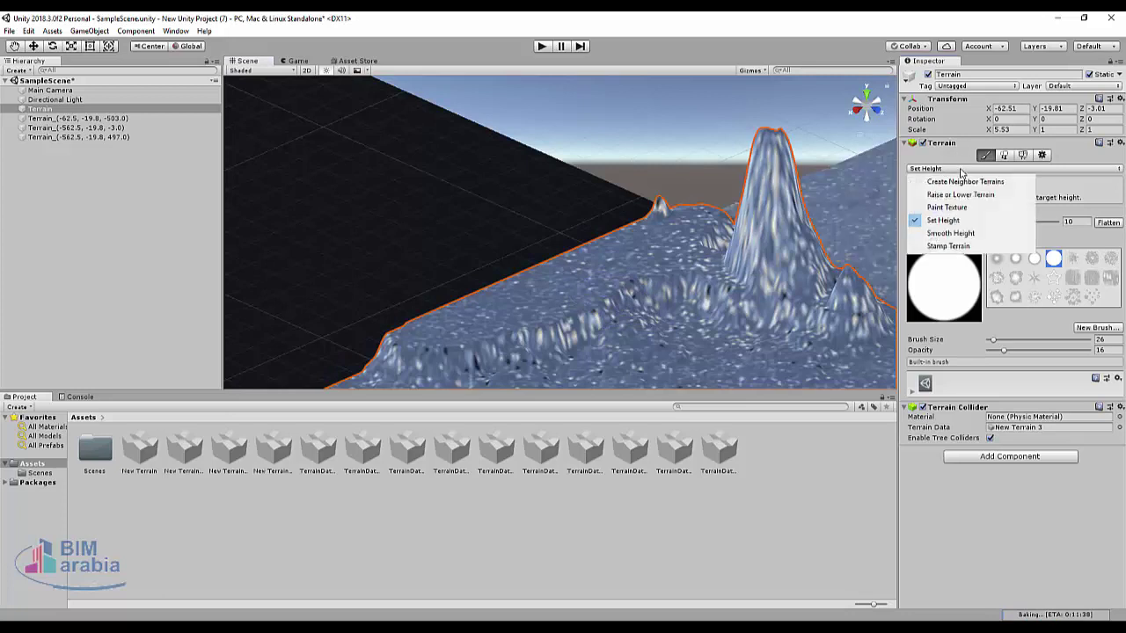
{"action": "left_click", "coordinate": [978, 234]}
{"action": "left_click_drag", "start_coordinate": [691, 265], "coordinate": [604, 264]}
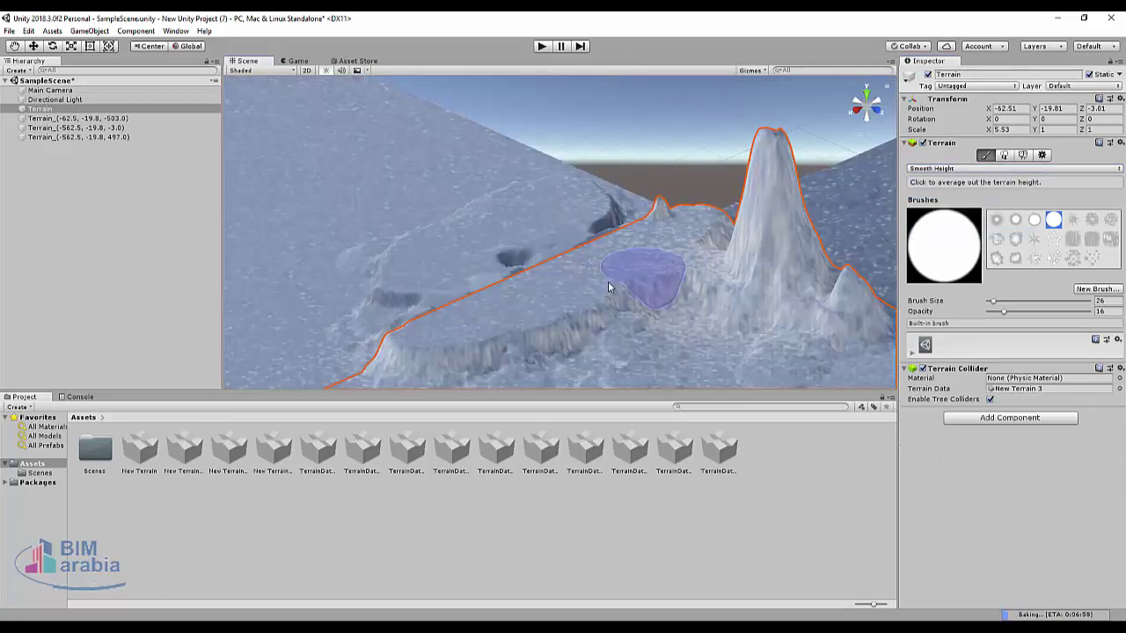
{"action": "left_click_drag", "start_coordinate": [760, 215], "coordinate": [760, 210]}
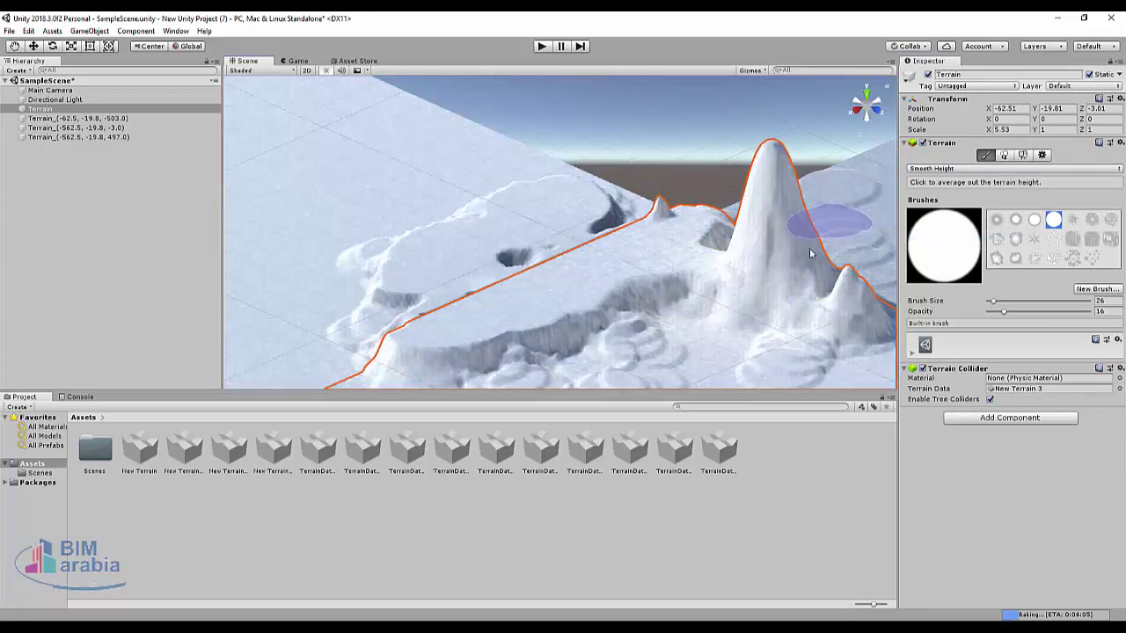
{"action": "left_click_drag", "start_coordinate": [760, 209], "coordinate": [774, 234]}
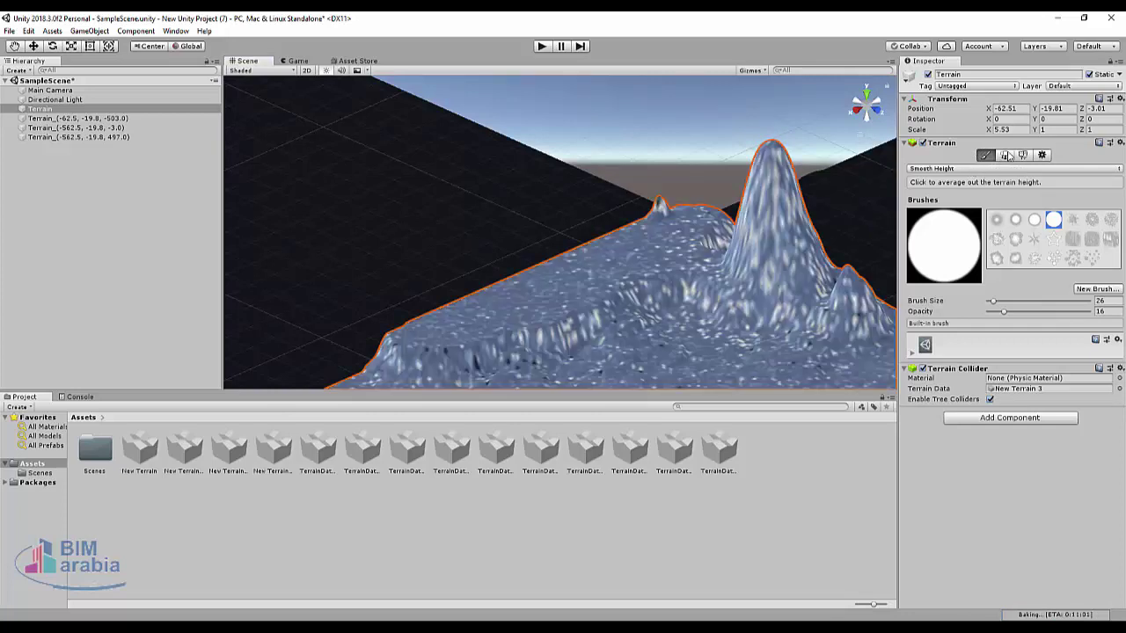
Switch to Paint Trees and create a Tree object, OptimizedTree, from the Hierarchy.
{"action": "left_click", "coordinate": [1004, 156]}
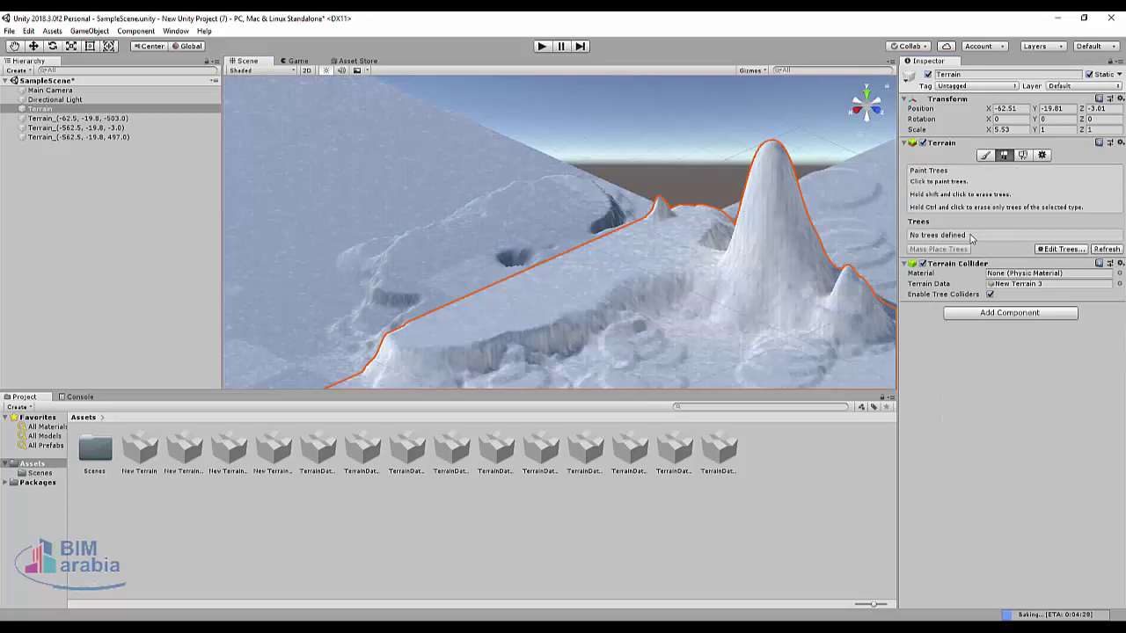
{"action": "right_click", "coordinate": [71, 214]}
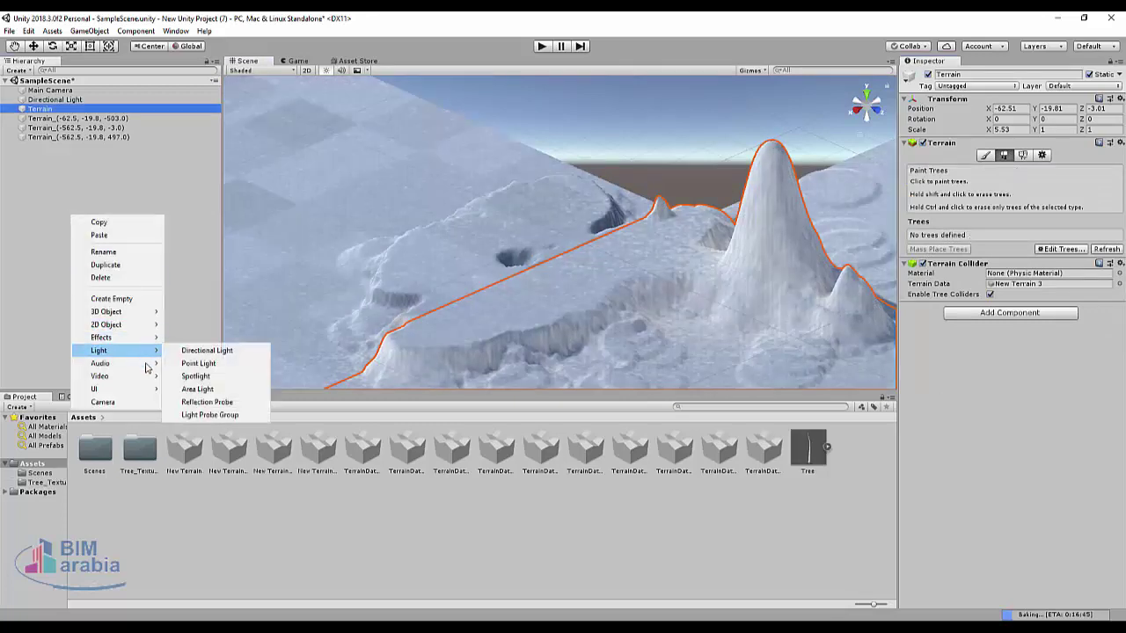
{"action": "mouse_move", "coordinate": [145, 312]}
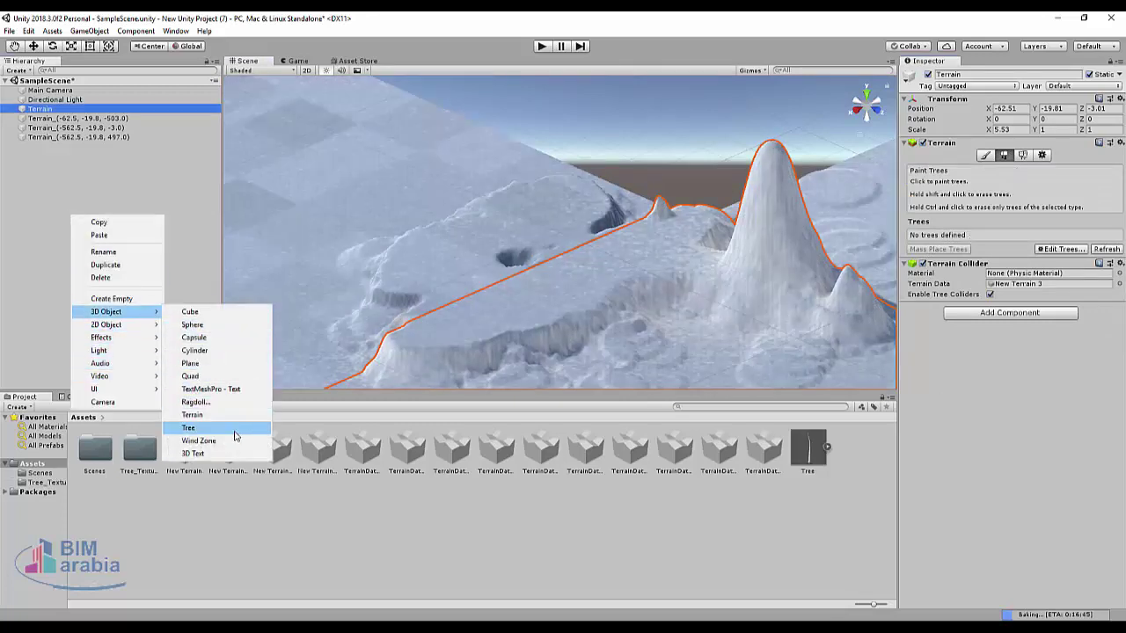
{"action": "left_click", "coordinate": [190, 428]}
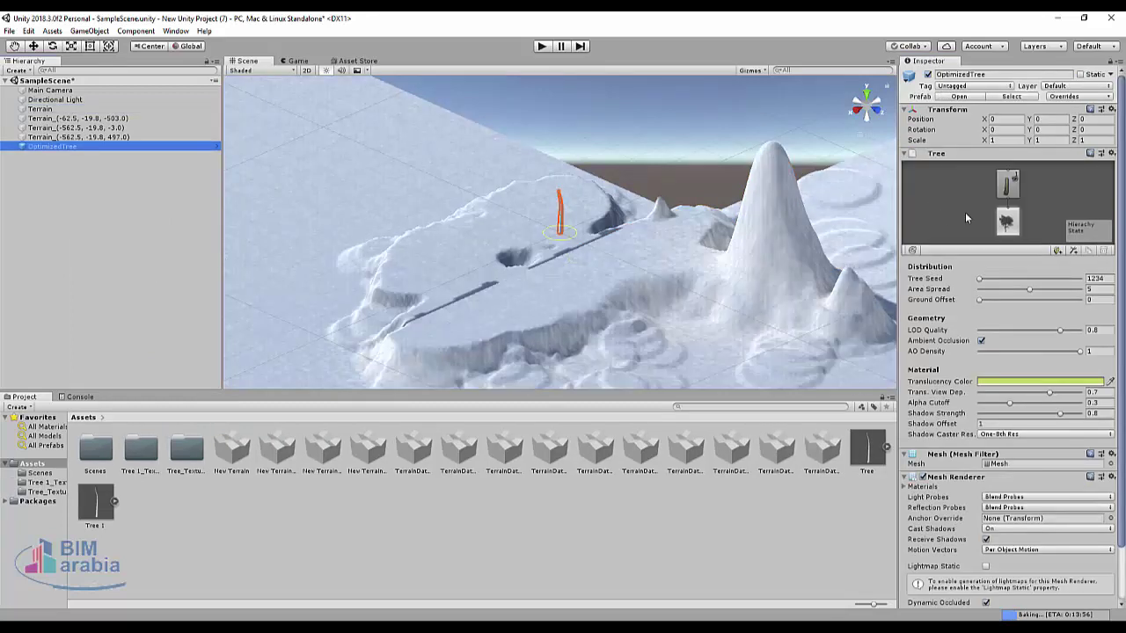
Frame OptimizedTree, inspect its branch and root settings, and reselect the neighbouring terrain.
{"action": "left_click", "coordinate": [1009, 223]}
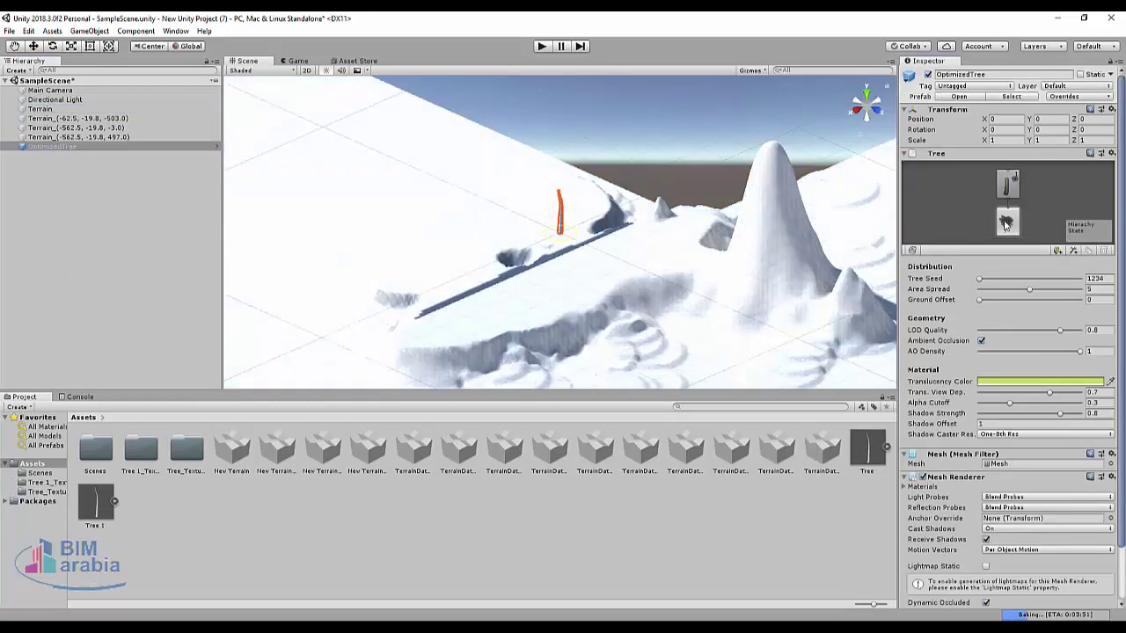
{"action": "key", "text": "f"}
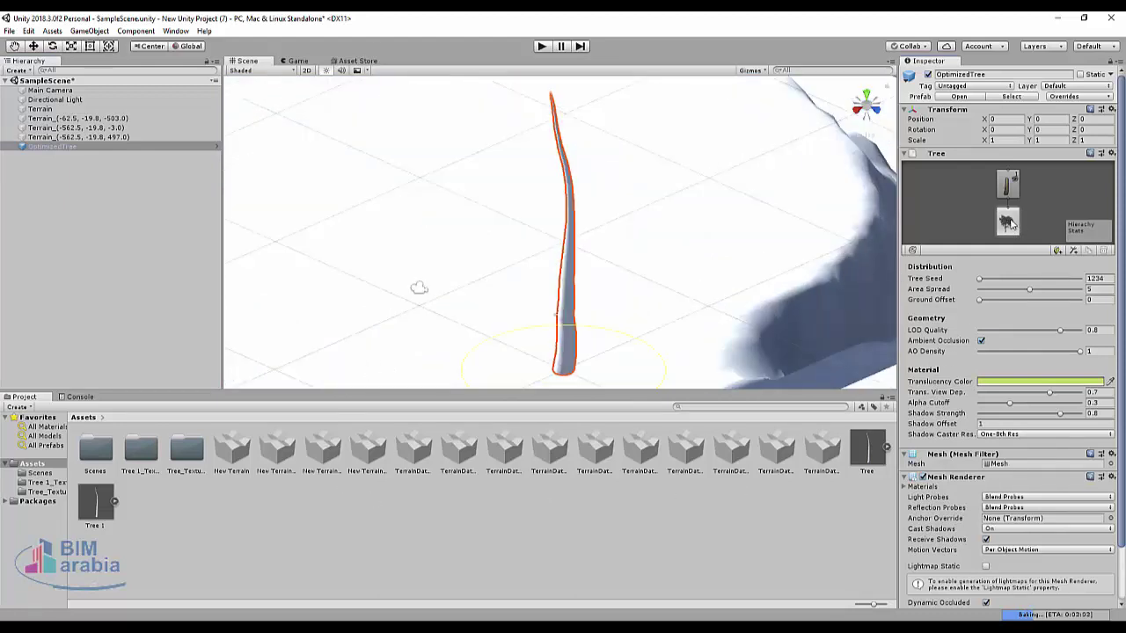
{"action": "left_click", "coordinate": [1010, 189]}
{"action": "left_click", "coordinate": [1009, 224]}
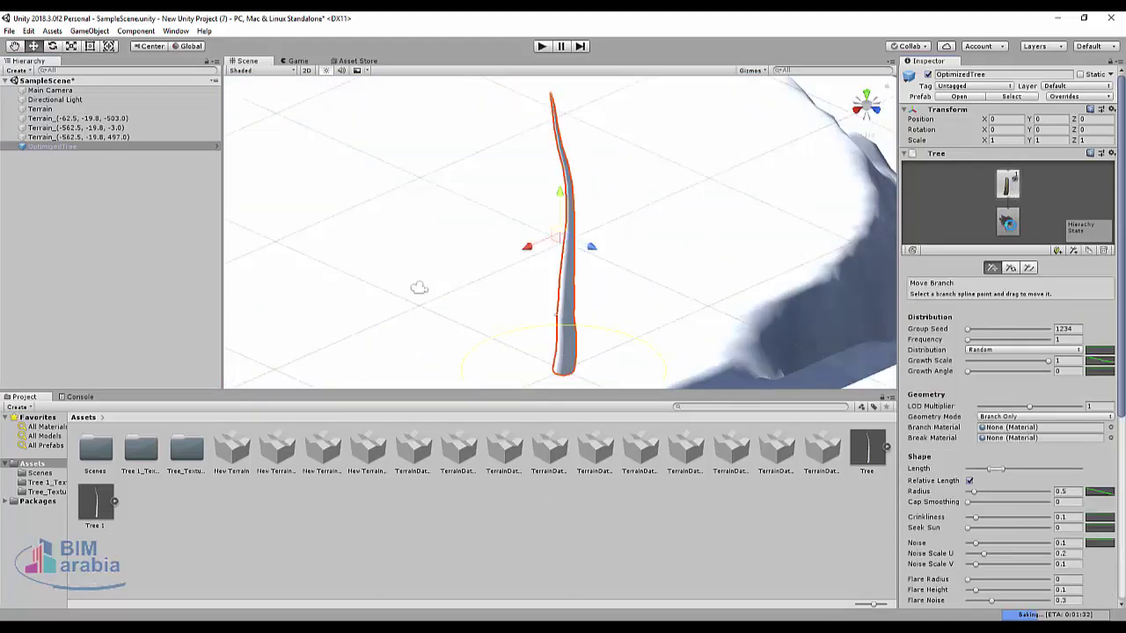
{"action": "left_click_drag", "start_coordinate": [381, 299], "coordinate": [859, 176], "text": "alt"}
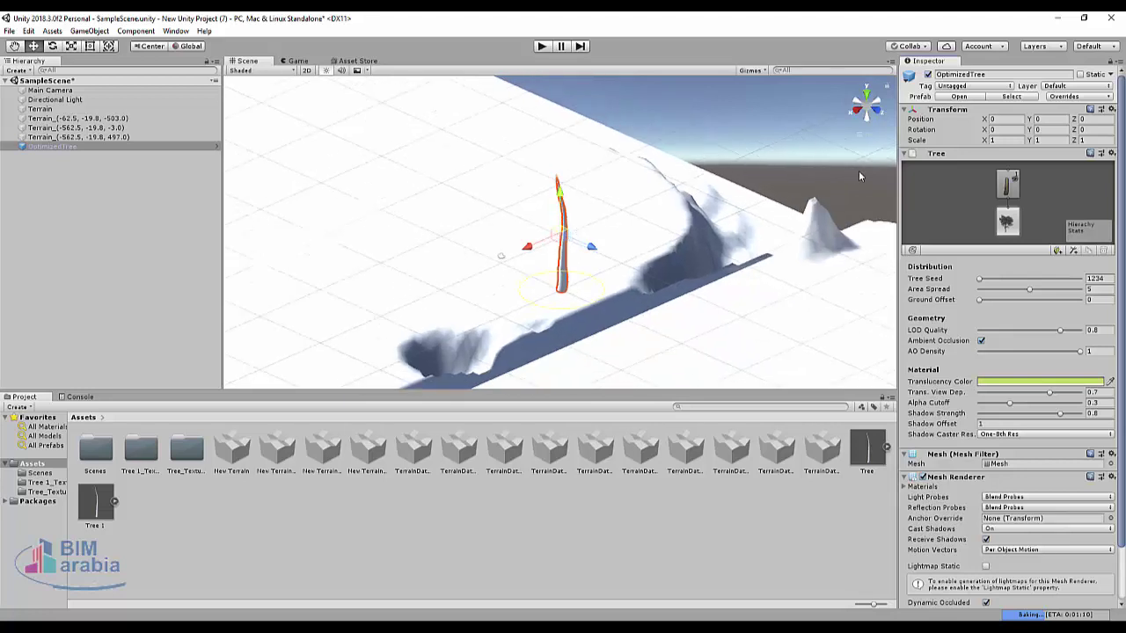
{"action": "left_click", "coordinate": [621, 205]}
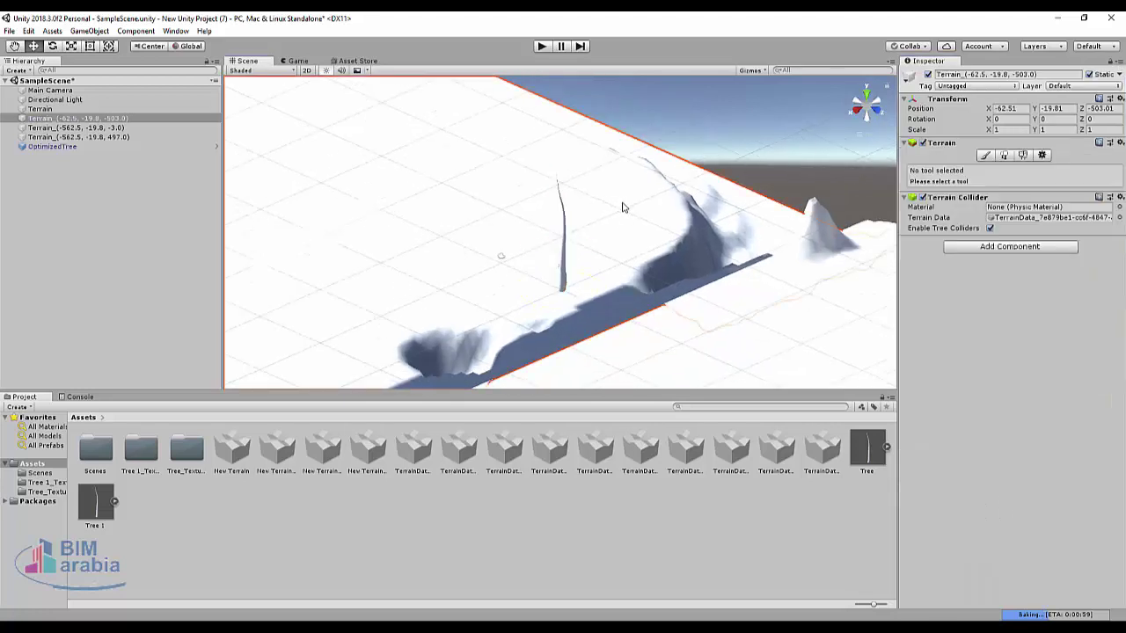
Add Tree 1 as the terrain's tree prefab via Paint Trees > Edit Trees > Add Tree.
{"action": "left_click", "coordinate": [1004, 155]}
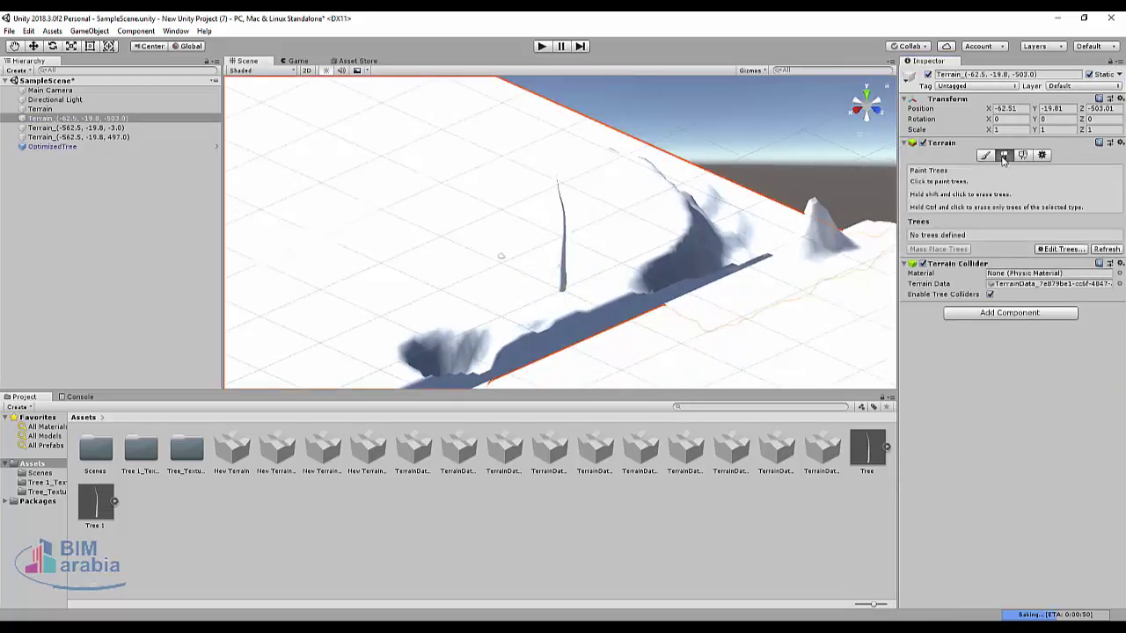
{"action": "left_click", "coordinate": [1074, 249]}
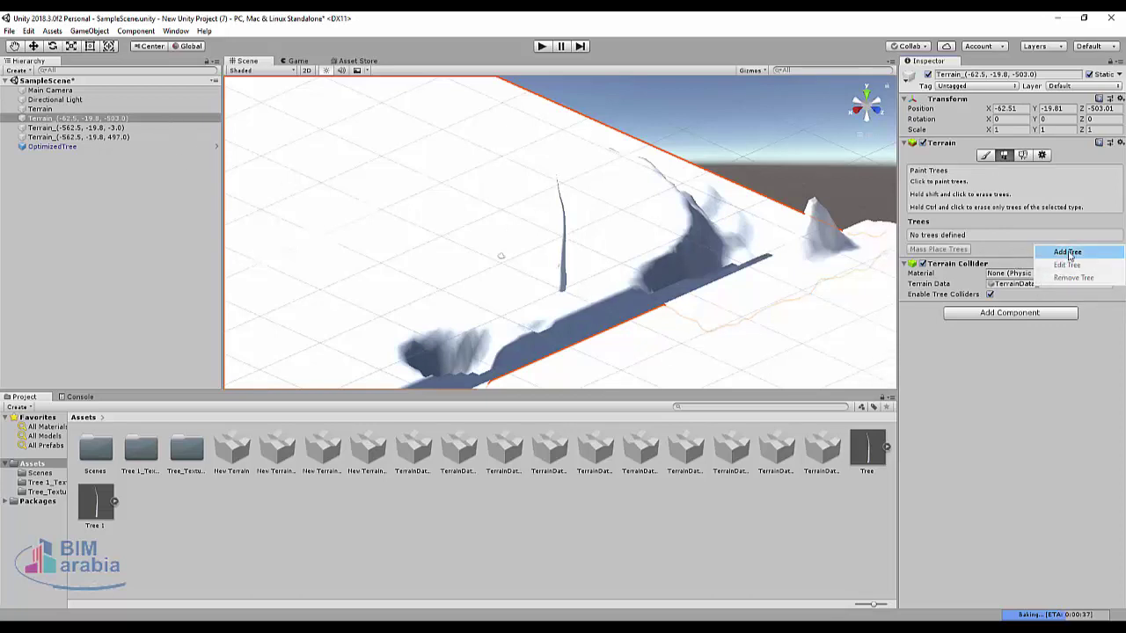
{"action": "left_click", "coordinate": [1060, 253]}
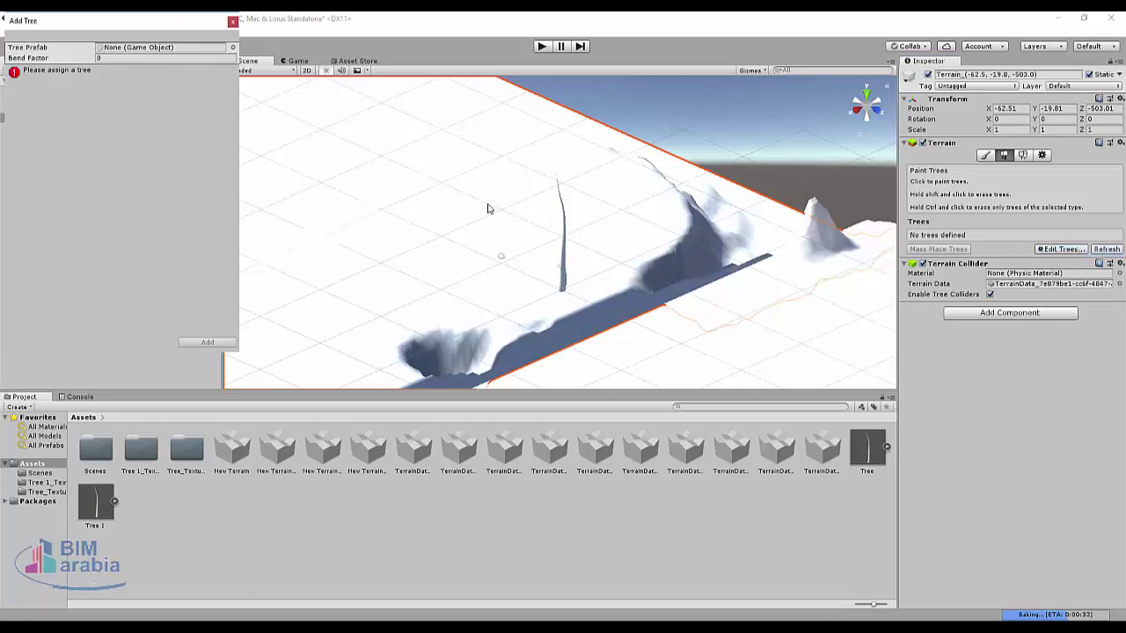
{"action": "left_click", "coordinate": [232, 48]}
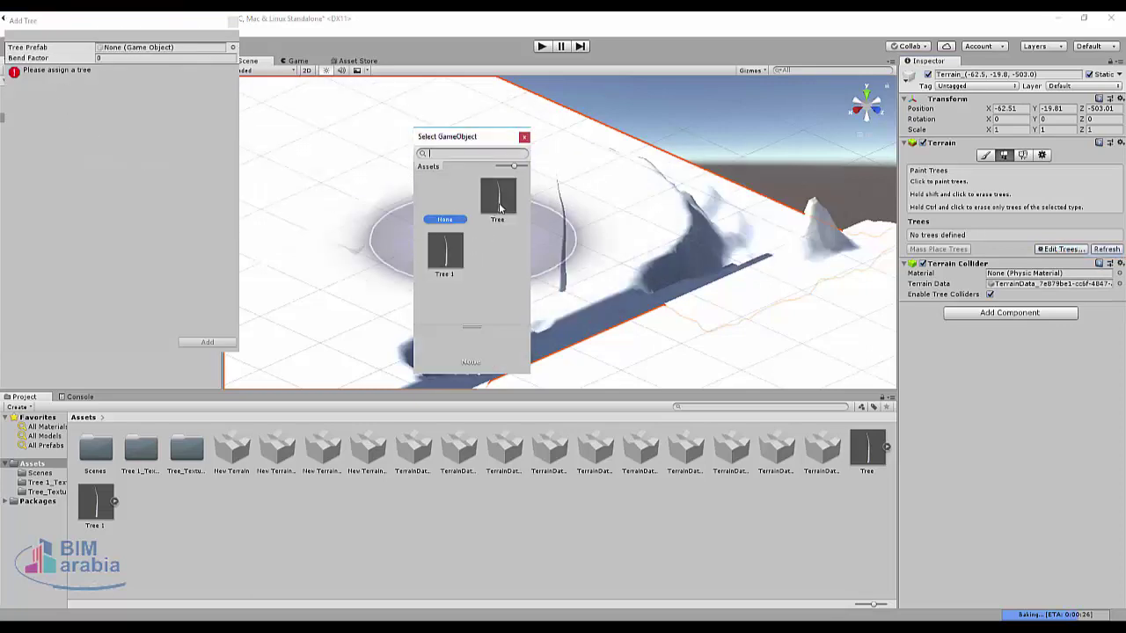
{"action": "left_click", "coordinate": [445, 254]}
{"action": "double_click", "coordinate": [447, 262]}
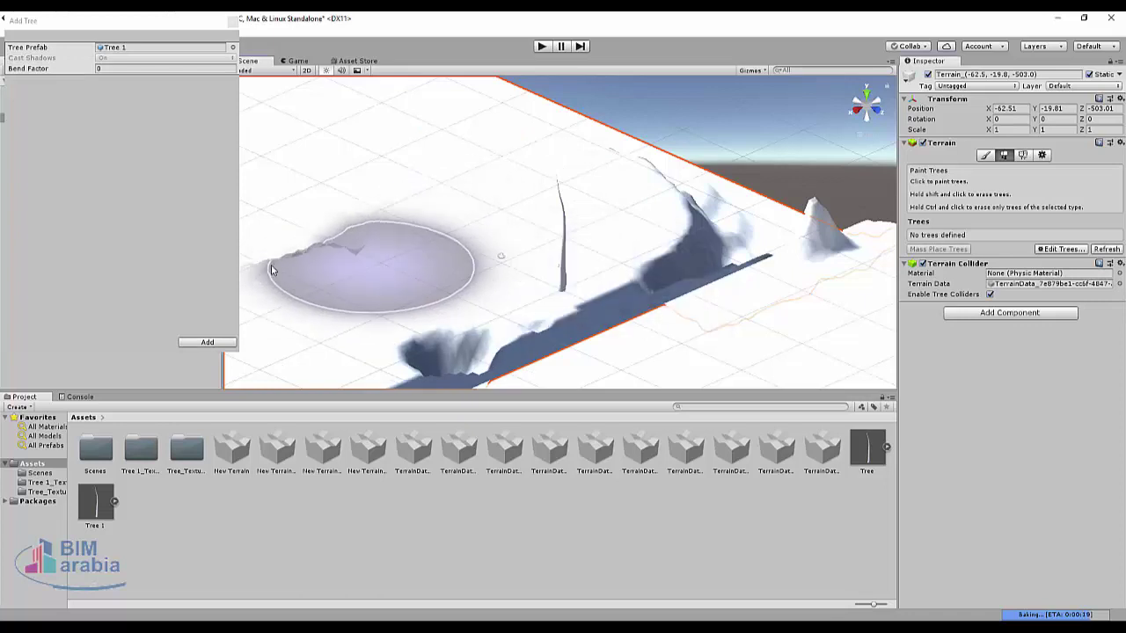
{"action": "left_click", "coordinate": [207, 342]}
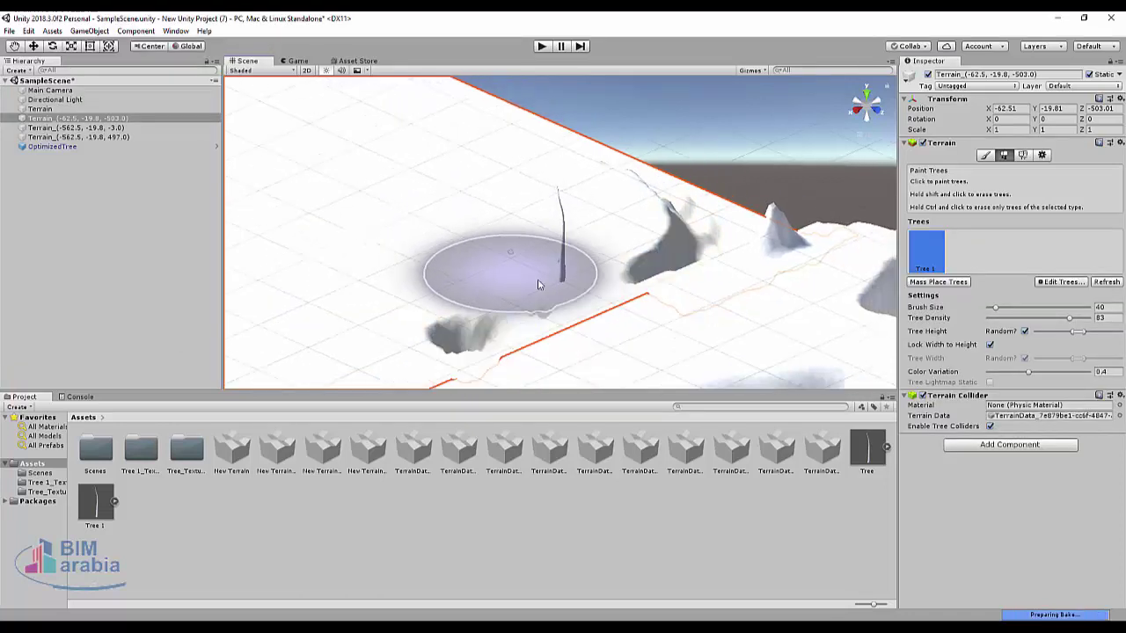
Paint a dense Tree 1 patch, then set brush size 26 and tree density 14.
{"action": "scroll", "coordinate": [545, 284], "scroll_direction": "down", "scroll_amount": 3}
{"action": "scroll", "coordinate": [492, 268], "scroll_direction": "down", "scroll_amount": 3}
{"action": "left_click_drag", "start_coordinate": [393, 224], "coordinate": [383, 253]}
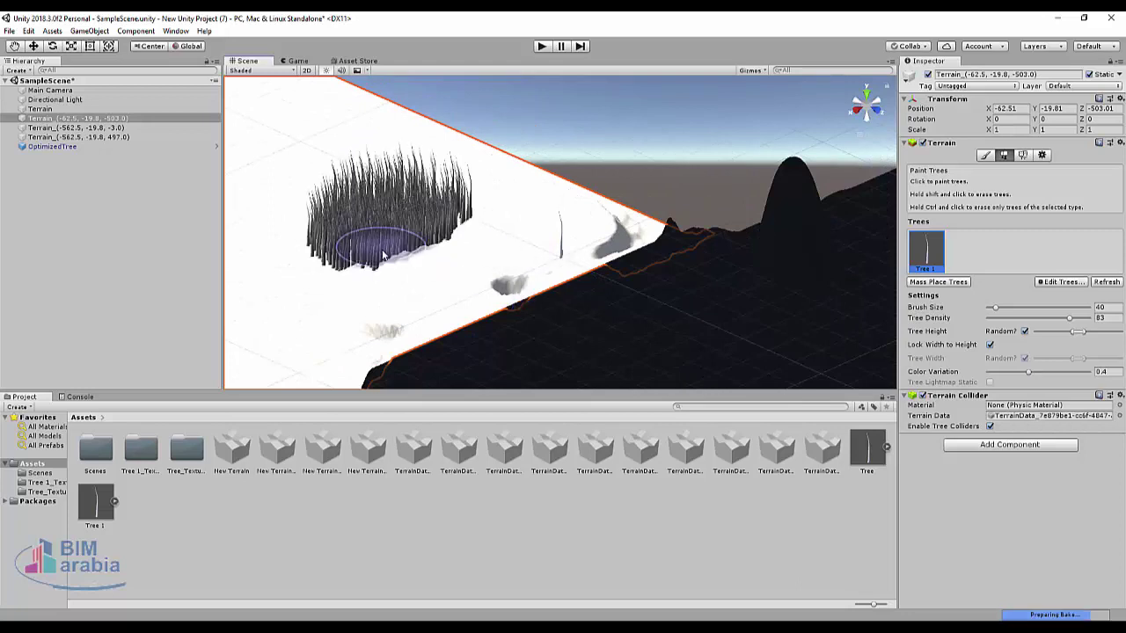
{"action": "left_click", "coordinate": [996, 308]}
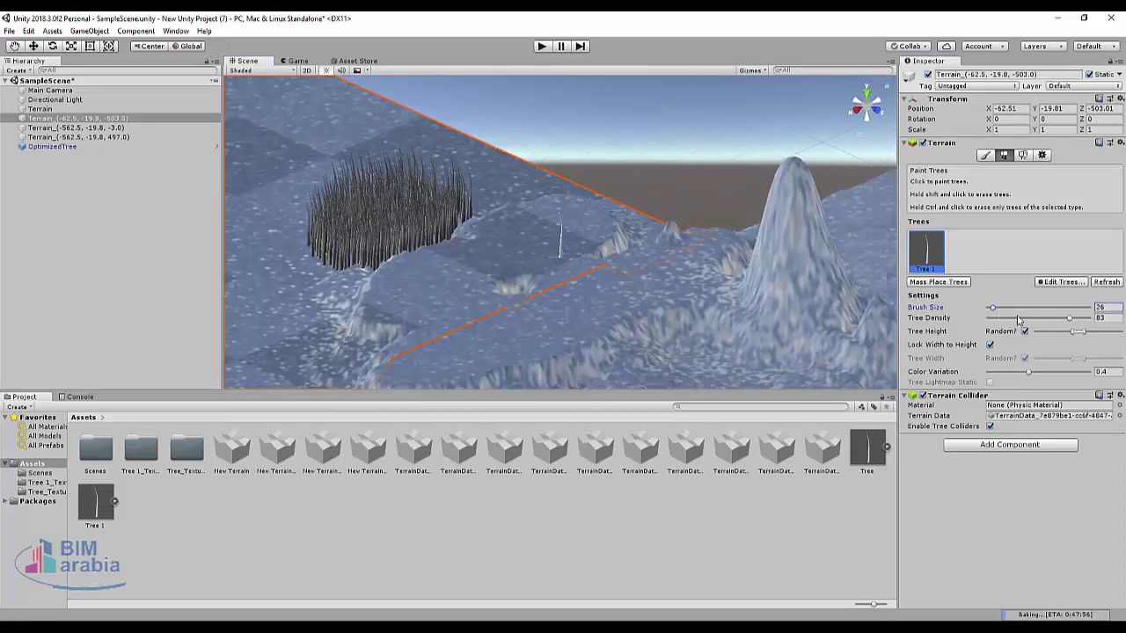
{"action": "left_click_drag", "start_coordinate": [1056, 318], "coordinate": [995, 324]}
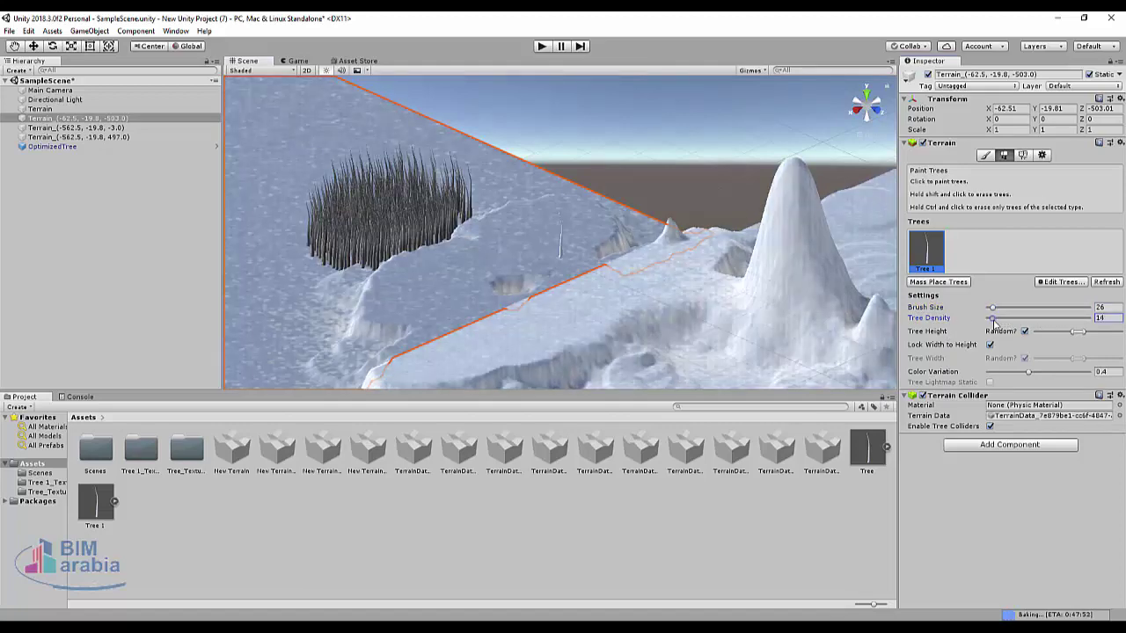
Paint a cluster, a row and two more sparse tree clumps across the main terrain.
{"action": "scroll", "coordinate": [387, 189], "scroll_direction": "down", "scroll_amount": 10}
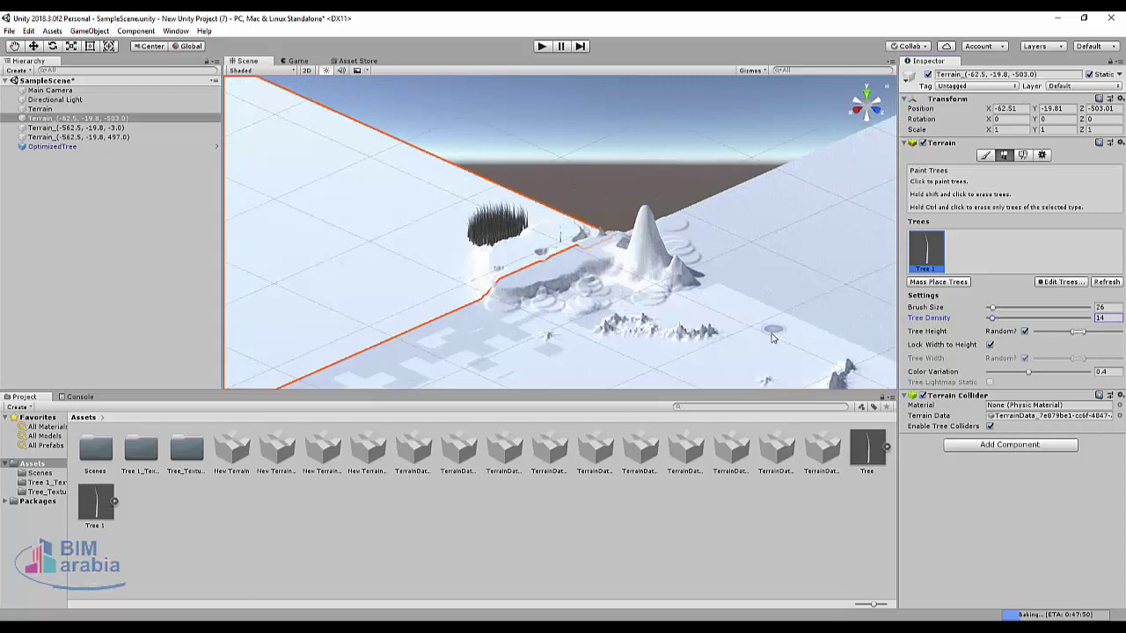
{"action": "left_click", "coordinate": [773, 337]}
{"action": "left_click_drag", "start_coordinate": [664, 385], "coordinate": [601, 377]}
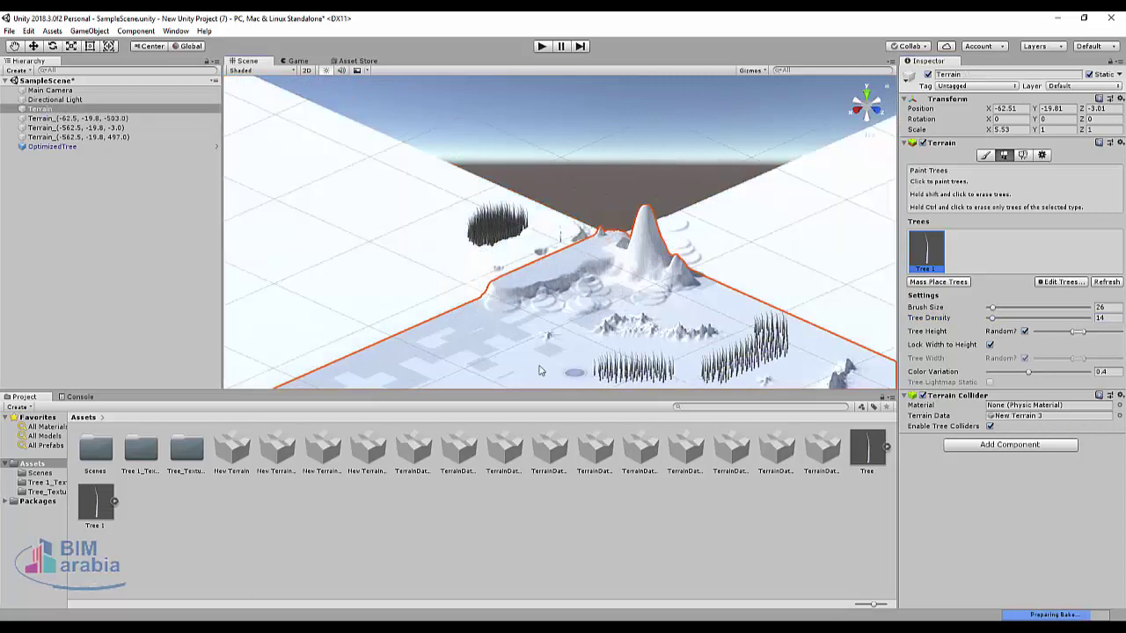
{"action": "left_click_drag", "start_coordinate": [528, 271], "coordinate": [579, 256]}
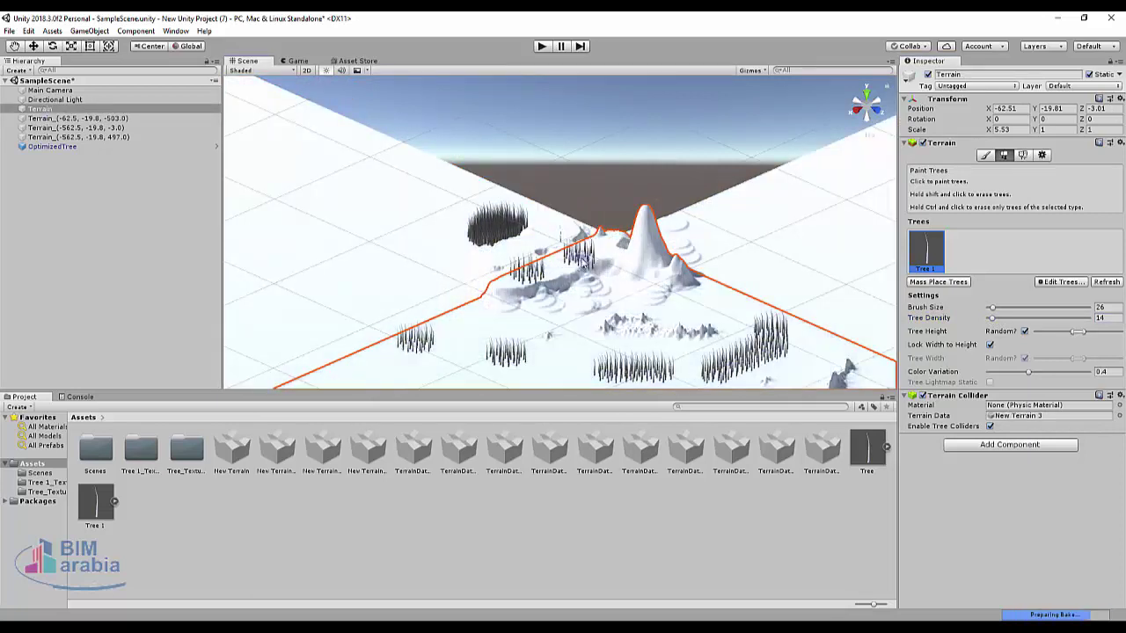